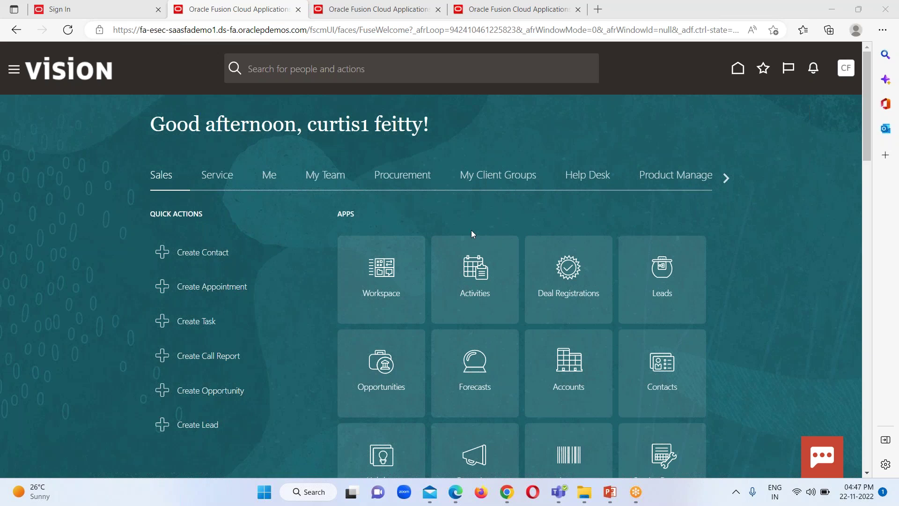
- Bring the browser showing the Oracle Fusion Cloud home page into focus
click(854, 52)
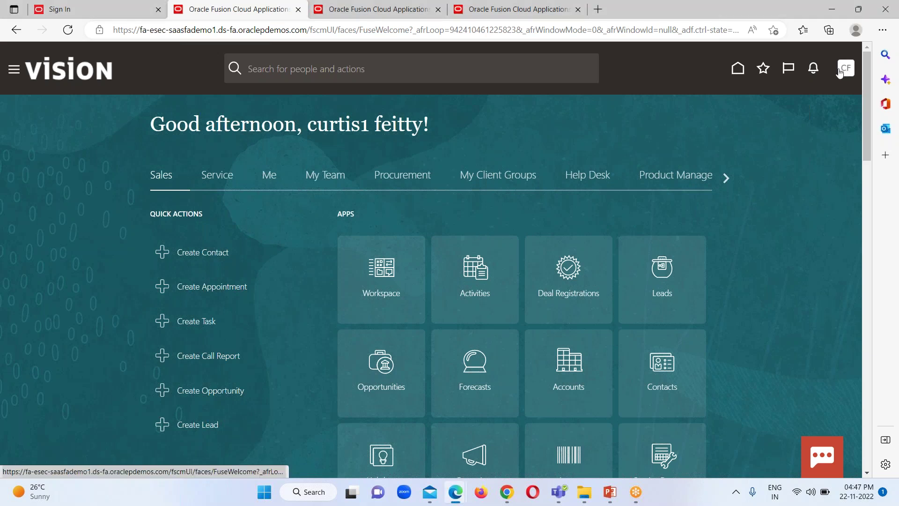
- Go to the Setup and Maintenance task search and dismiss the availability notification
click(840, 70)
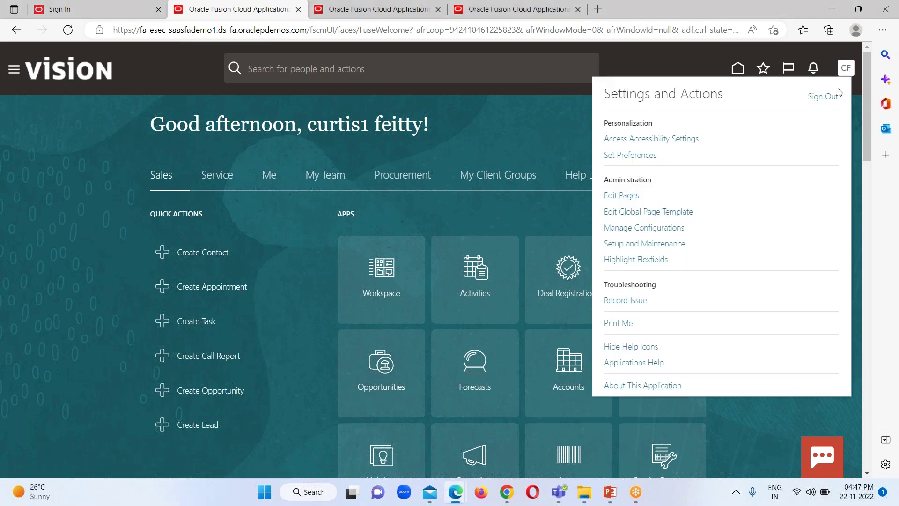
click(642, 244)
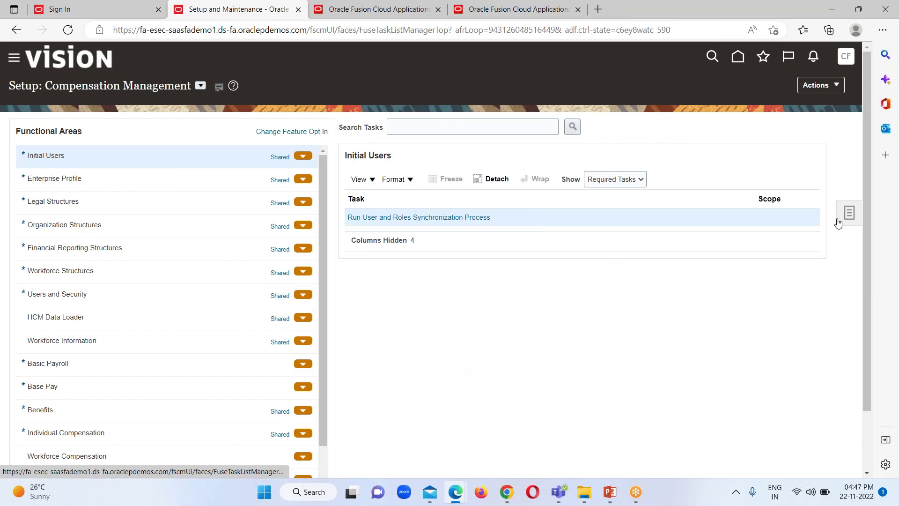
click(838, 221)
click(752, 225)
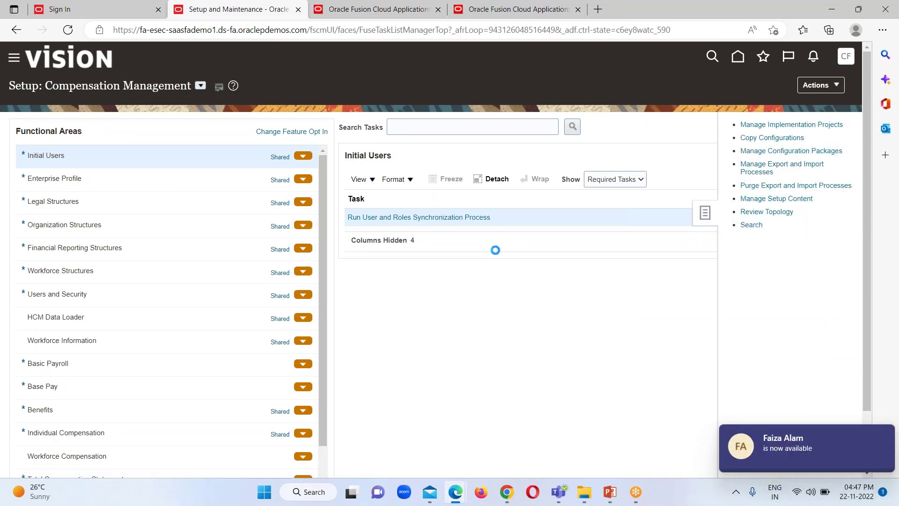
click(885, 431)
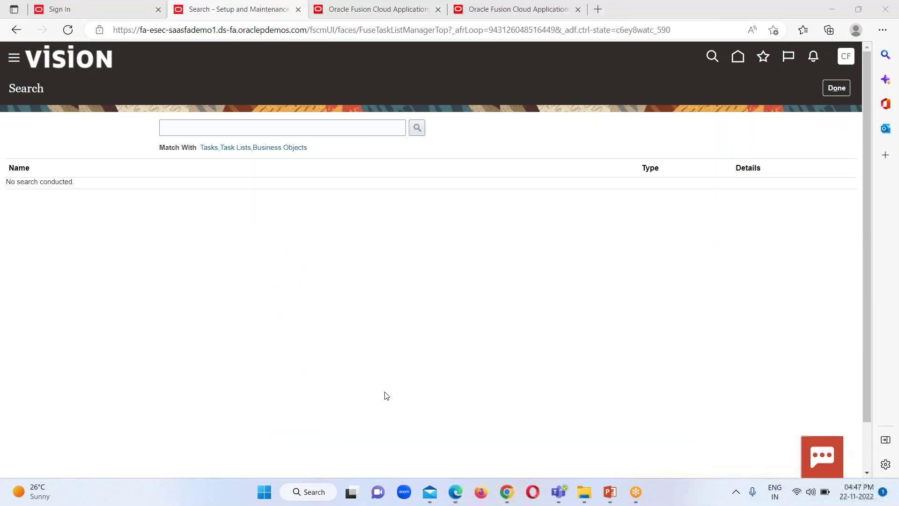
- Search the setup tasks for 'Manage Job'
click(191, 128)
text(Manage )
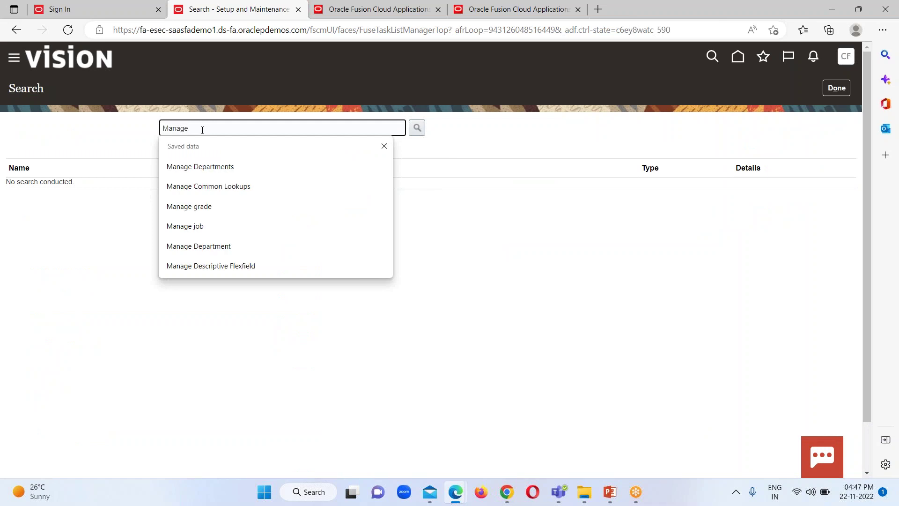
text(Jo)
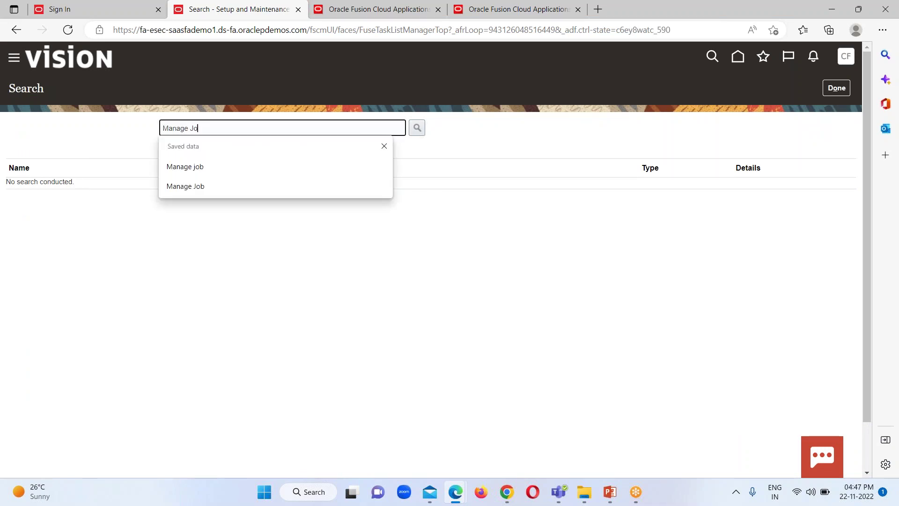
text(b)
key(Return)
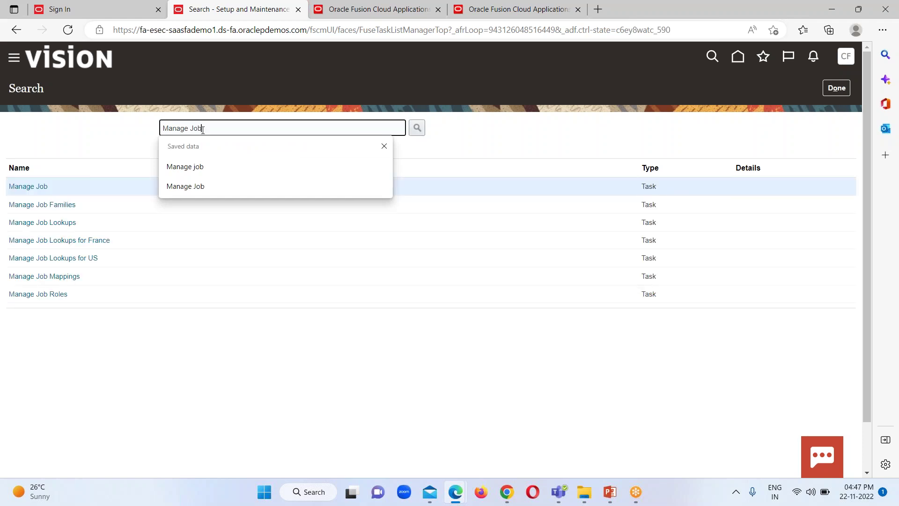
- Download the Manage Job spreadsheet loader and open GenericHdlSpreadsheet (5).xlsx in Excel
click(45, 187)
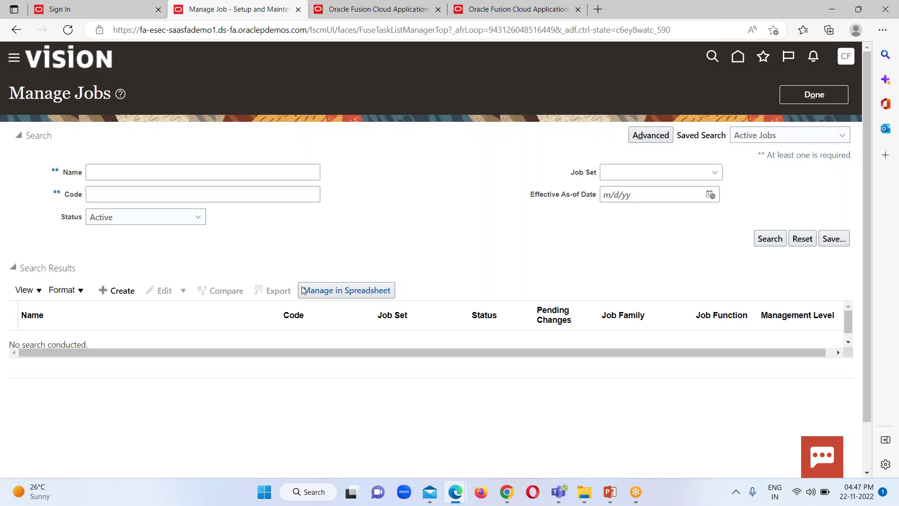
click(355, 291)
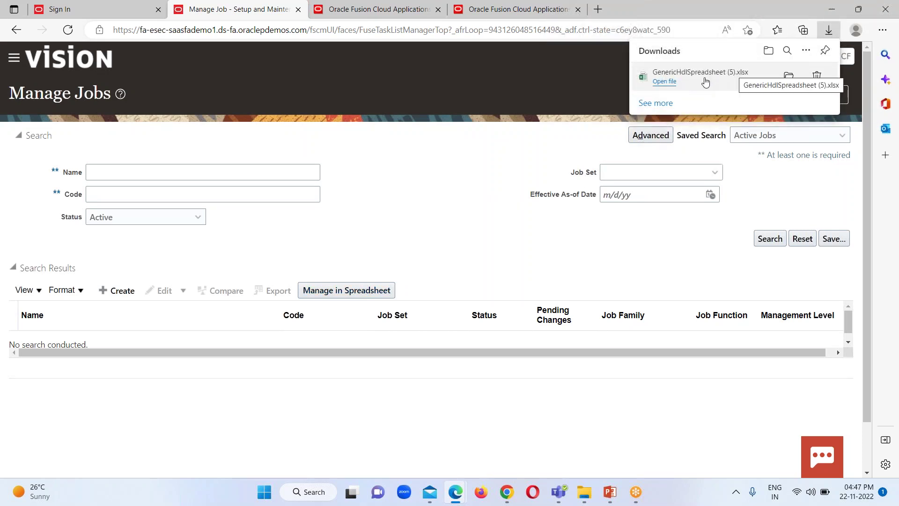
click(663, 83)
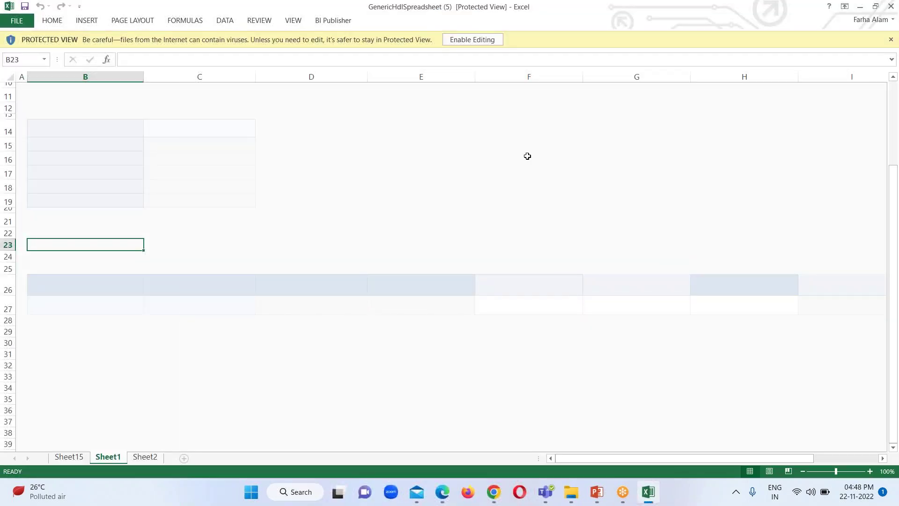
- Enable editing and sign in to Oracle Applications Cloud with user ID and password, skipping the add-in update
click(467, 40)
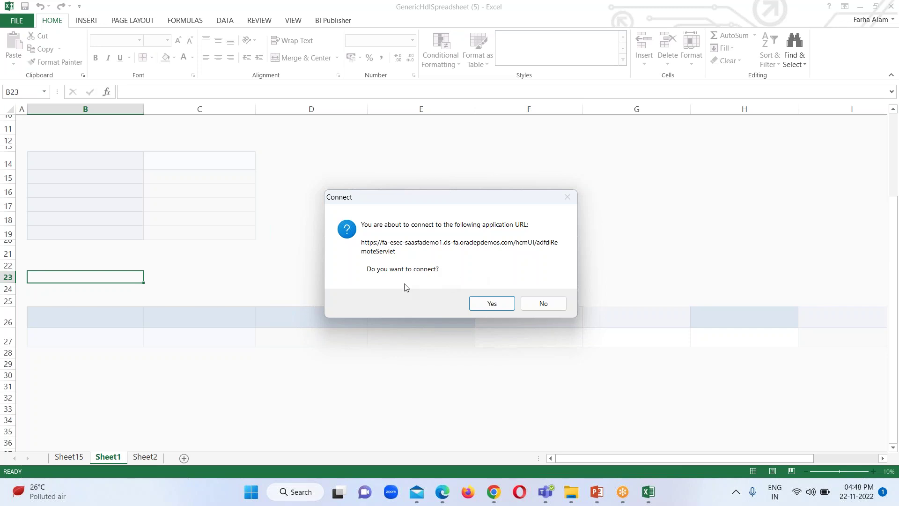
click(480, 303)
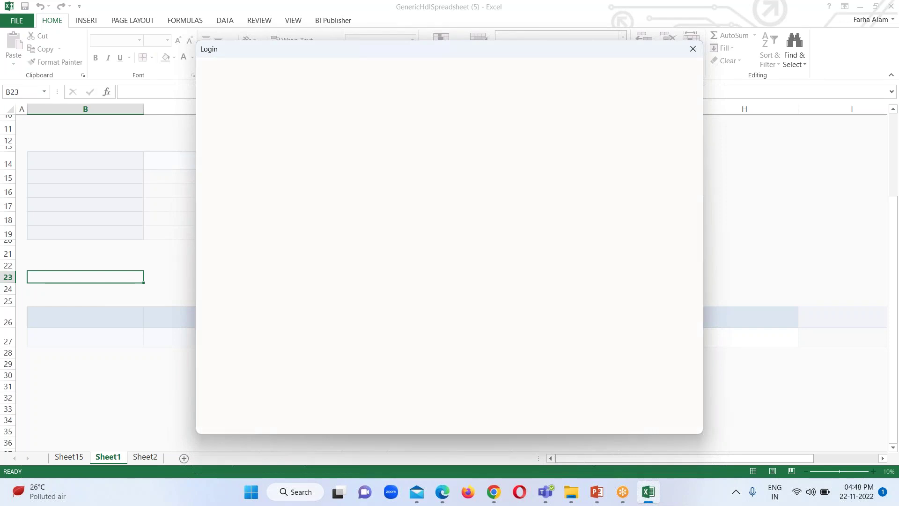
click(477, 215)
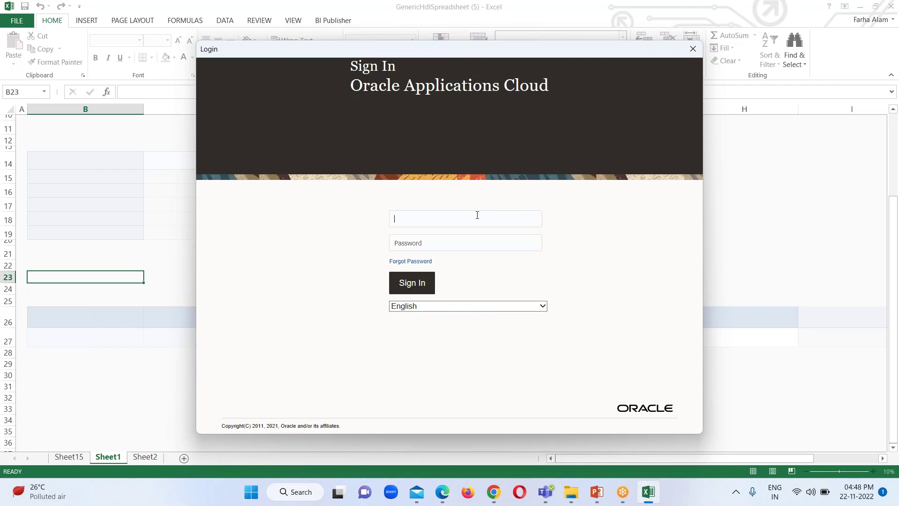
text(curtis1.feitty)
click(482, 236)
text(••••••••••)
click(418, 285)
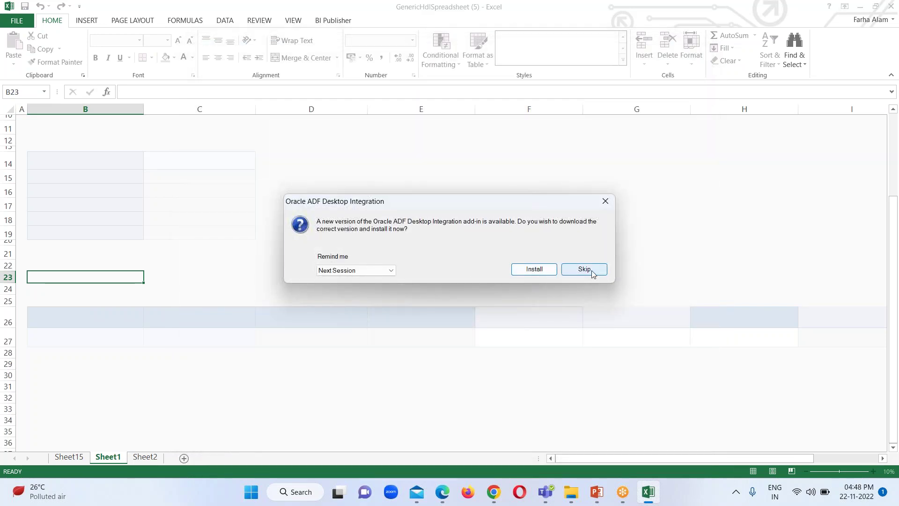
click(591, 270)
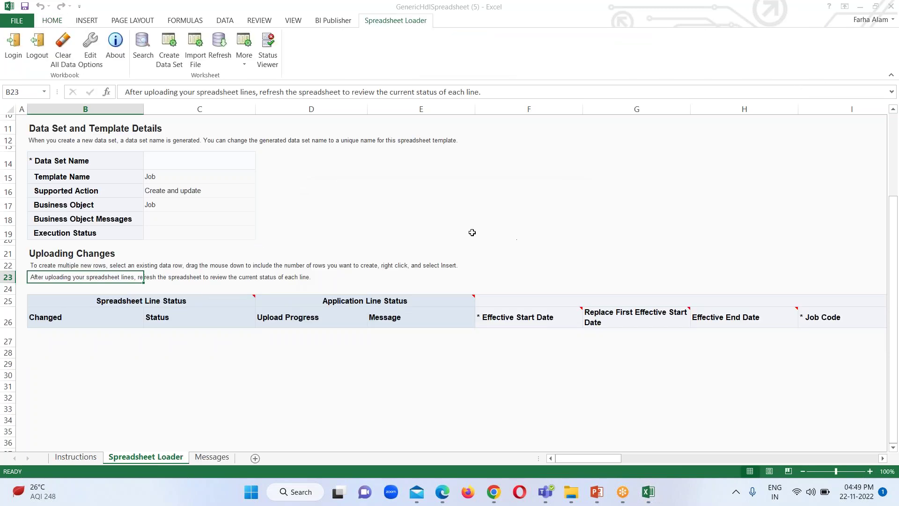
click(173, 58)
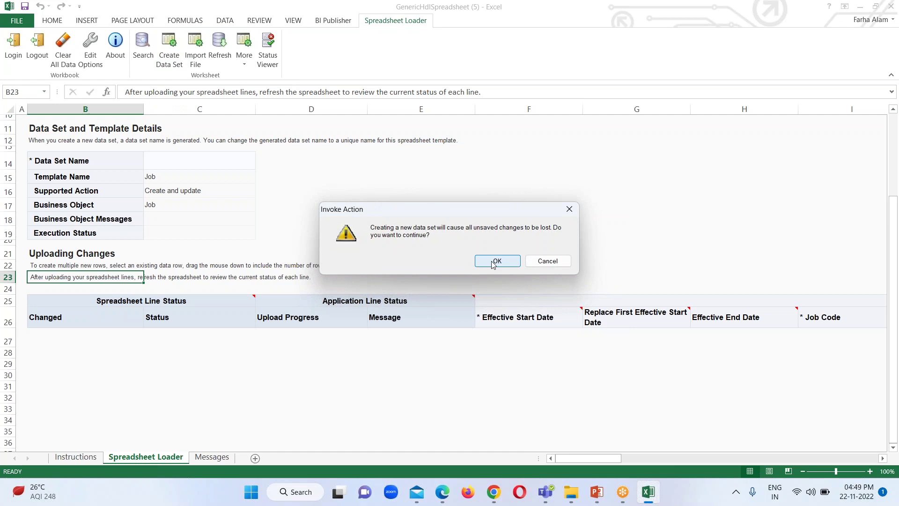
click(493, 262)
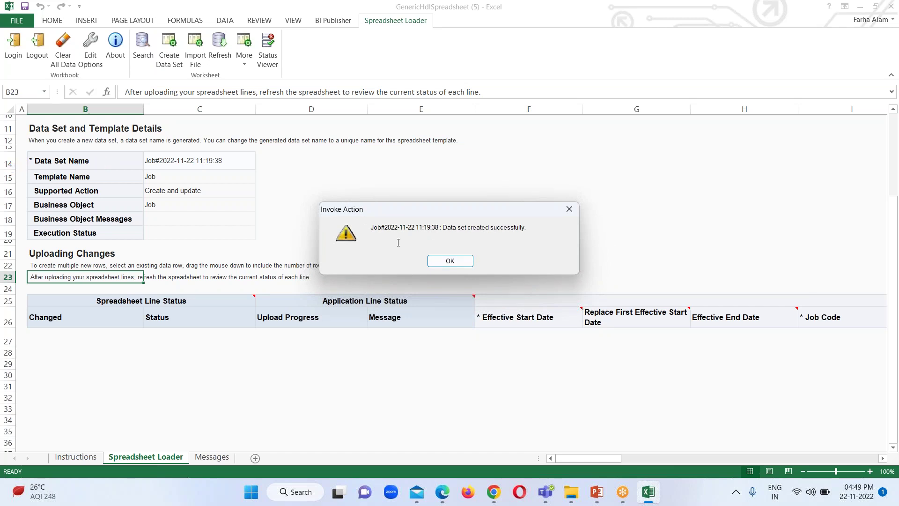
click(458, 261)
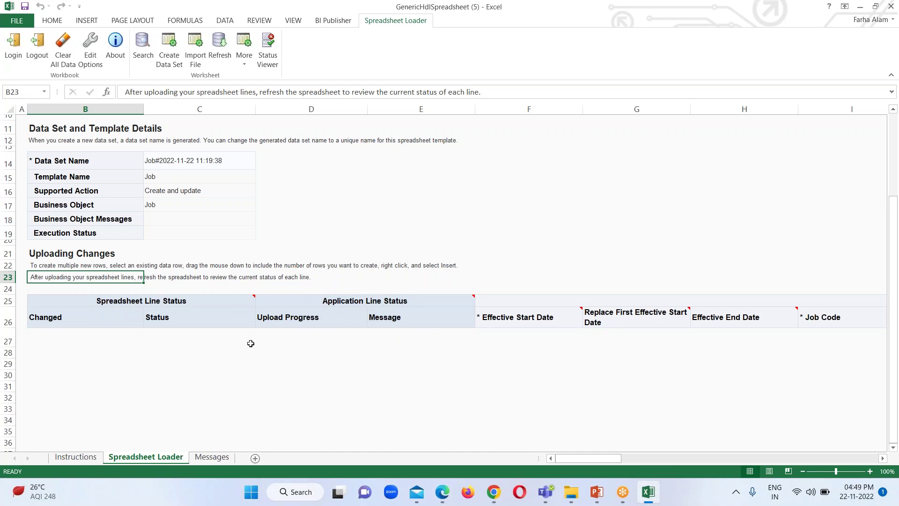
click(510, 335)
- Enter start date 01-01-1951 and Job Code COMMON in the first job row
text(1/1/51)
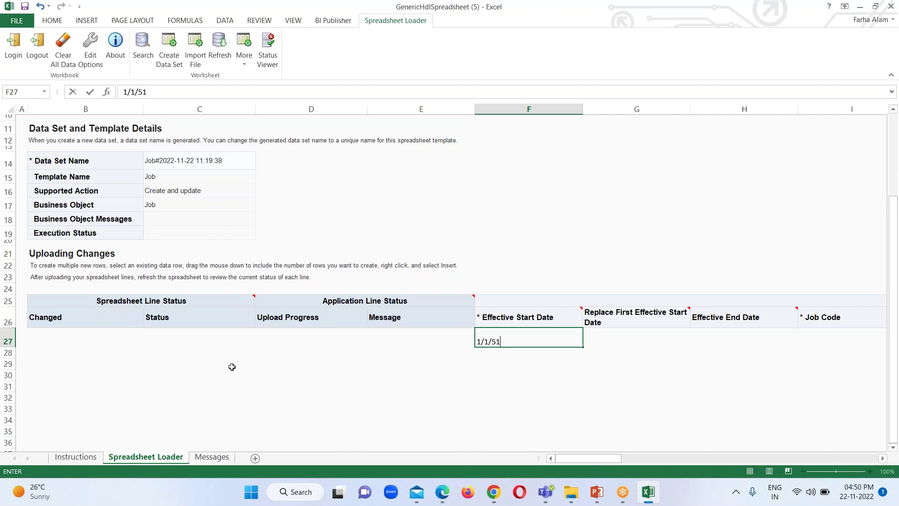
key(Tab)
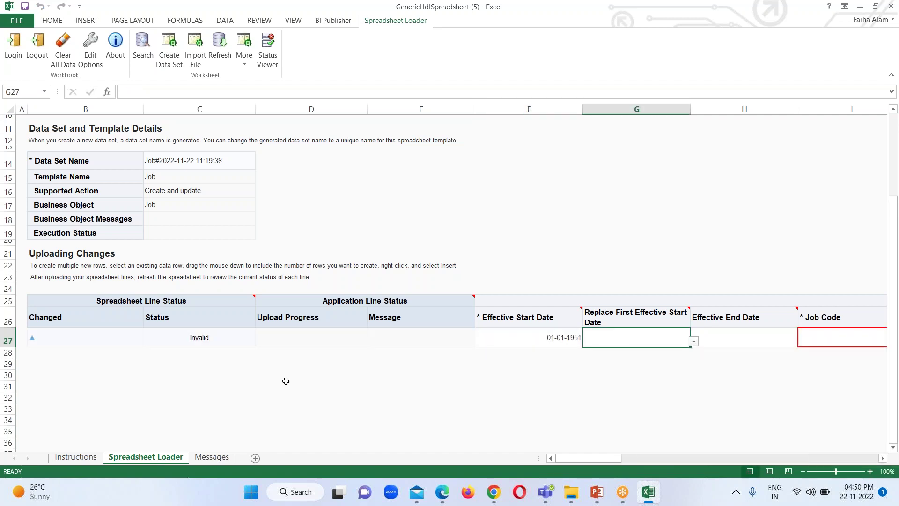
click(724, 339)
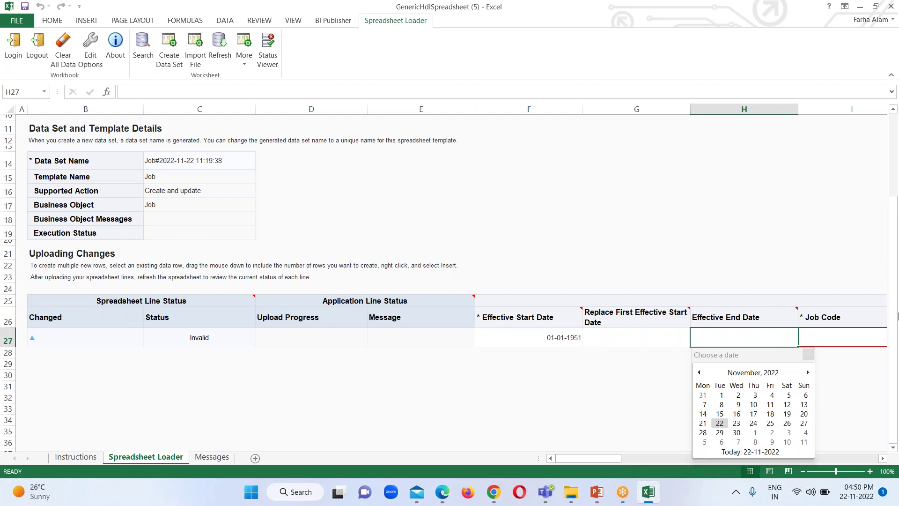
click(829, 337)
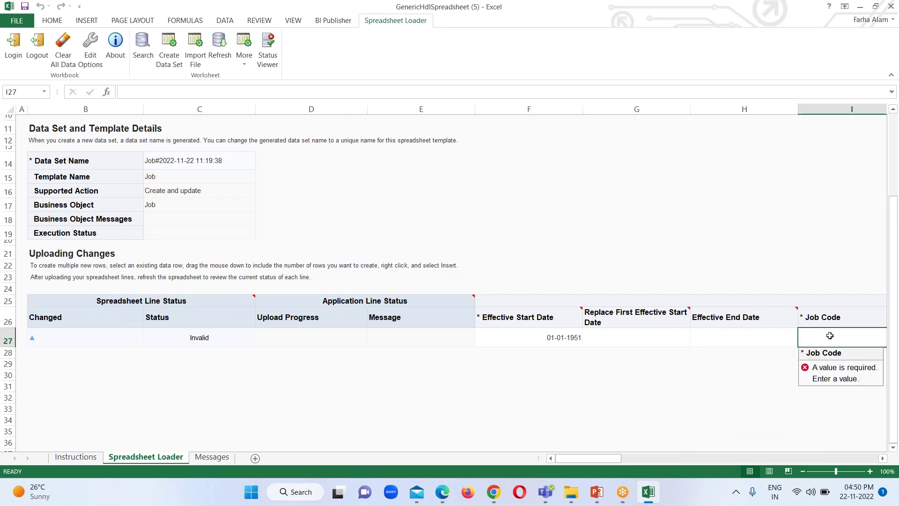
click(882, 458)
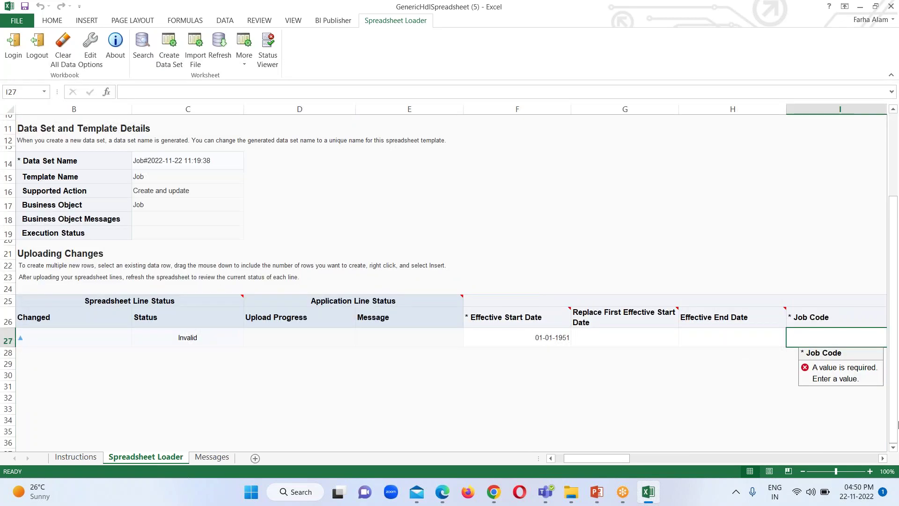
click(883, 458)
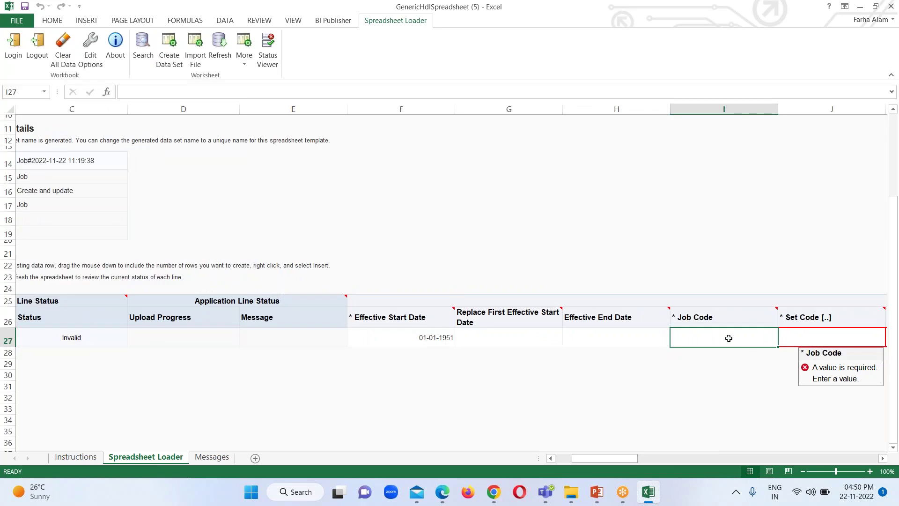
text(CO)
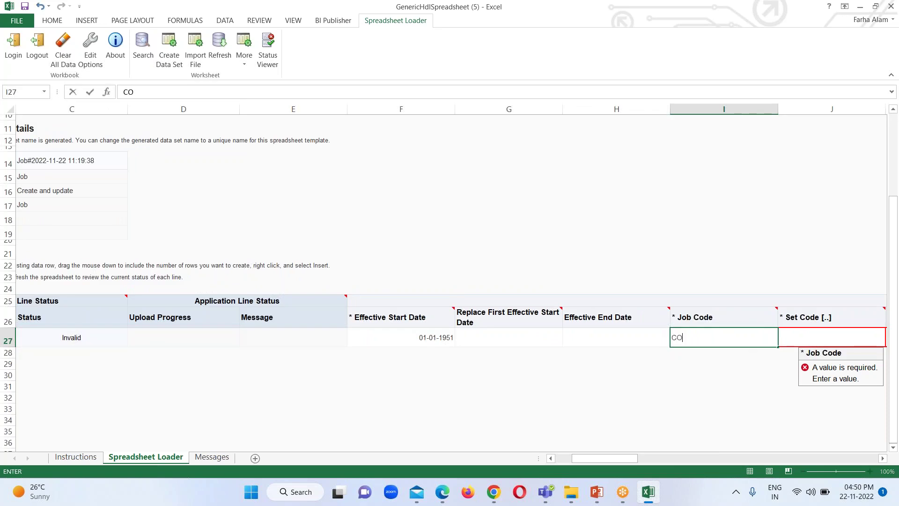
text(MMON)
click(805, 339)
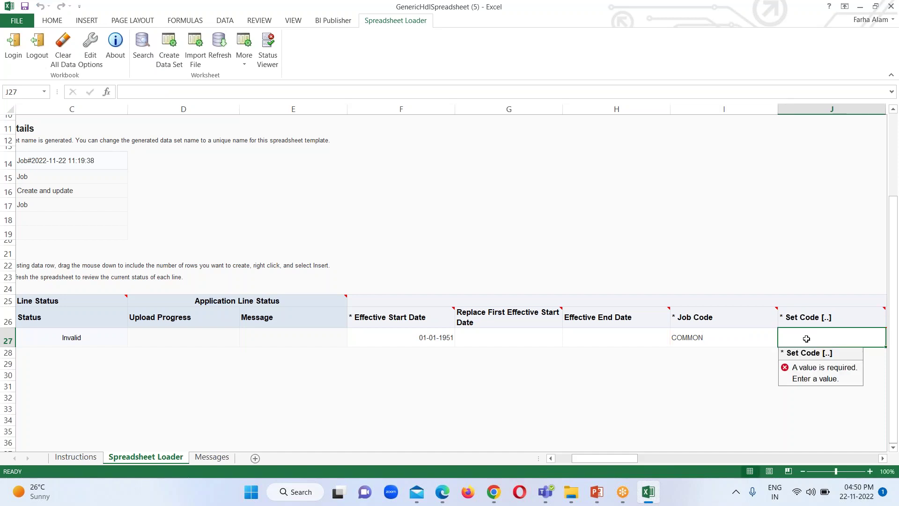
- Enter Set Code BISP_ANA01 and Name BISP System Analyst in row 27
text(BISP_ANA0)
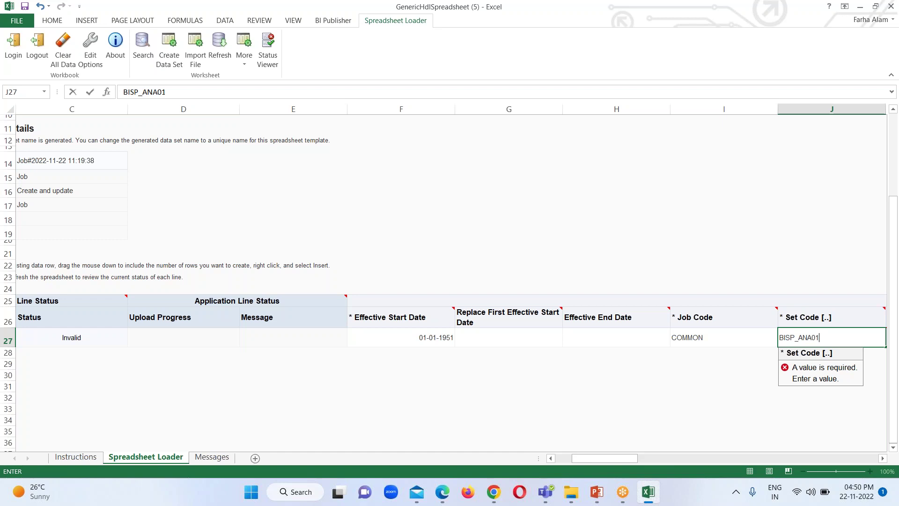
text(1)
key(Tab)
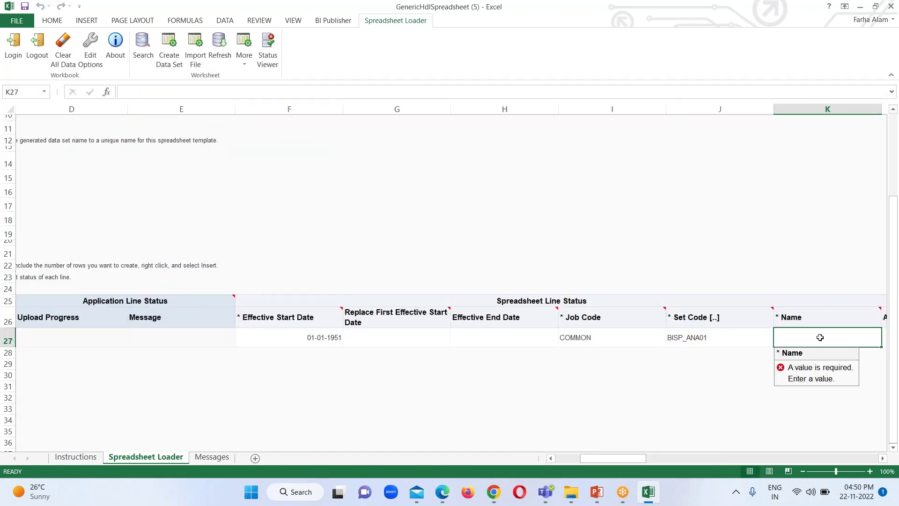
text(BISP S)
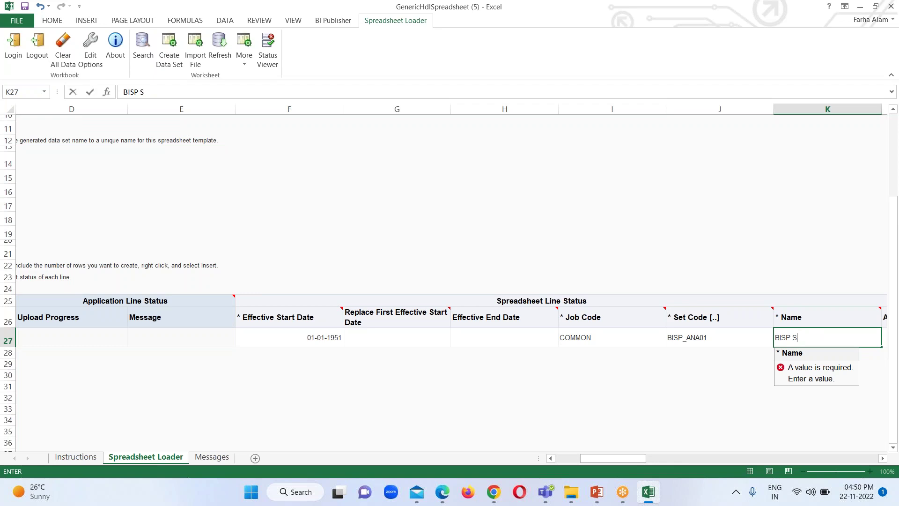
text(ystem Analyst)
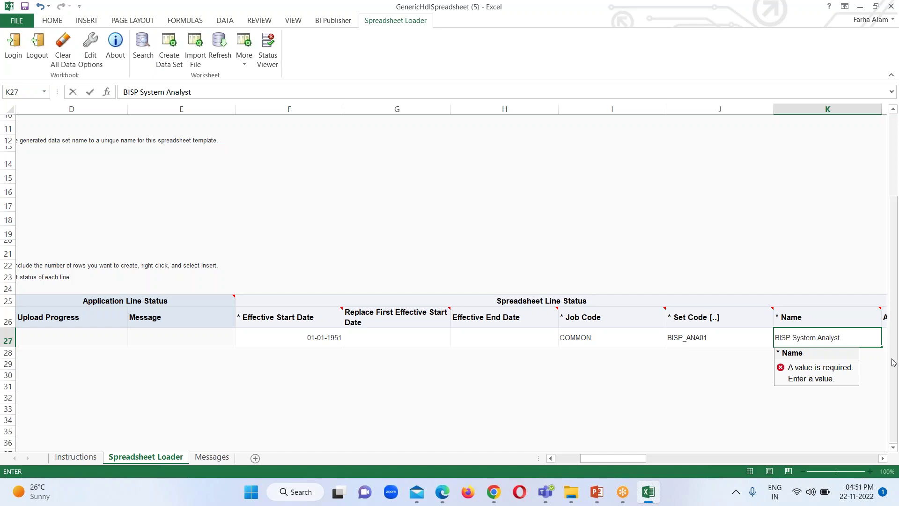
key(Tab)
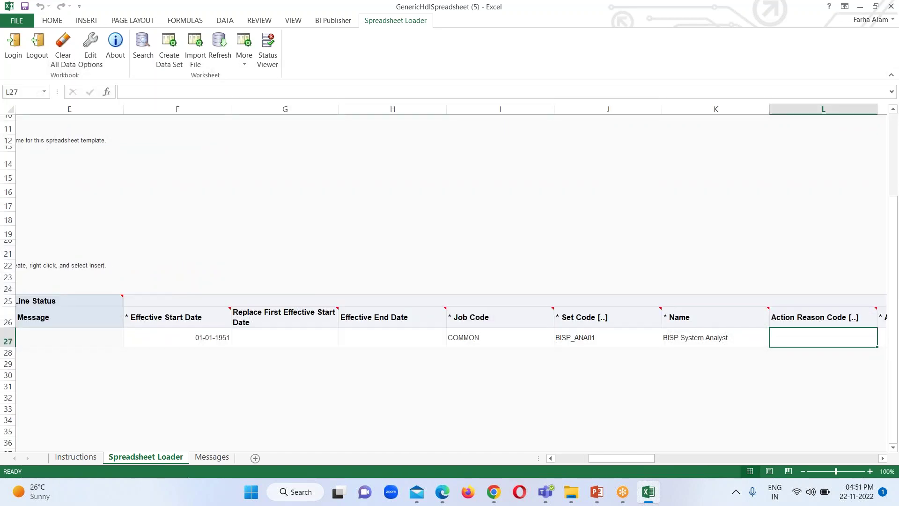
- Set row 27's Active Status to Active from the dropdown
key(Tab)
key(Tab)
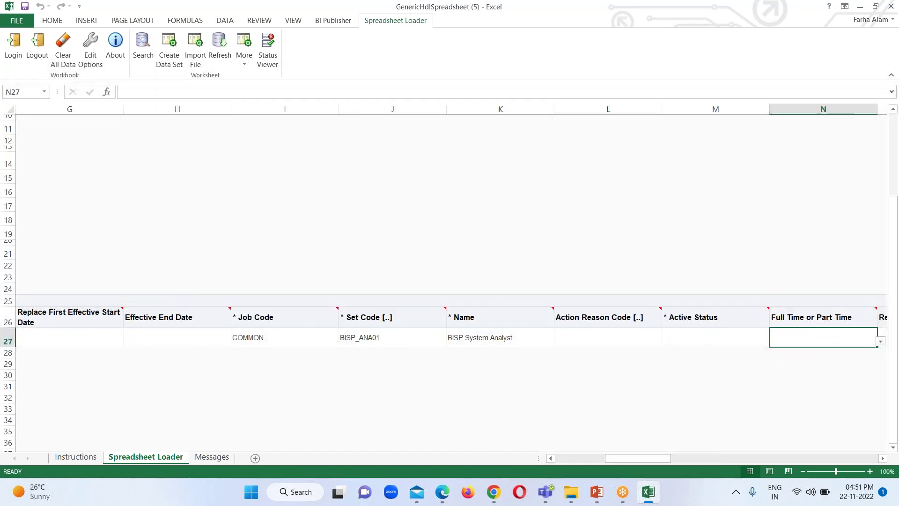
click(733, 333)
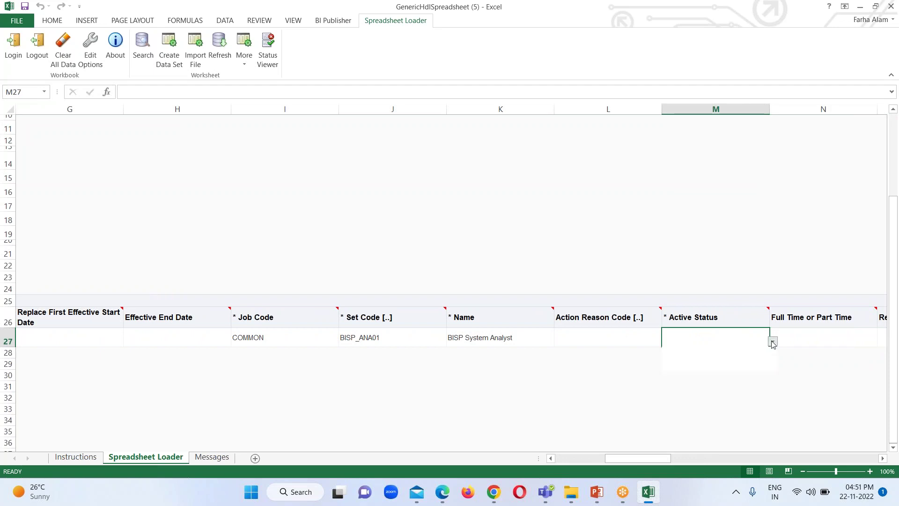
click(773, 341)
click(707, 361)
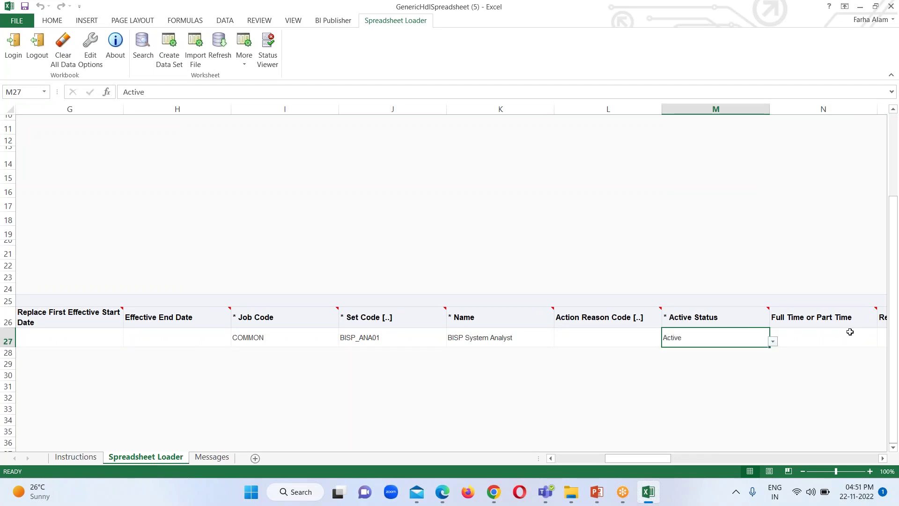
- Leave the remaining optional job fields empty and scroll back to the start of the row
click(835, 334)
key(Tab)
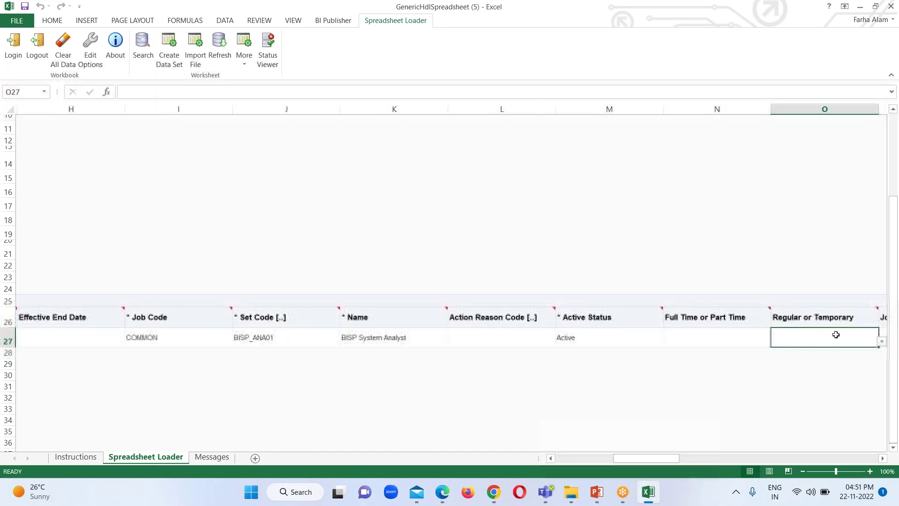
click(751, 339)
click(789, 335)
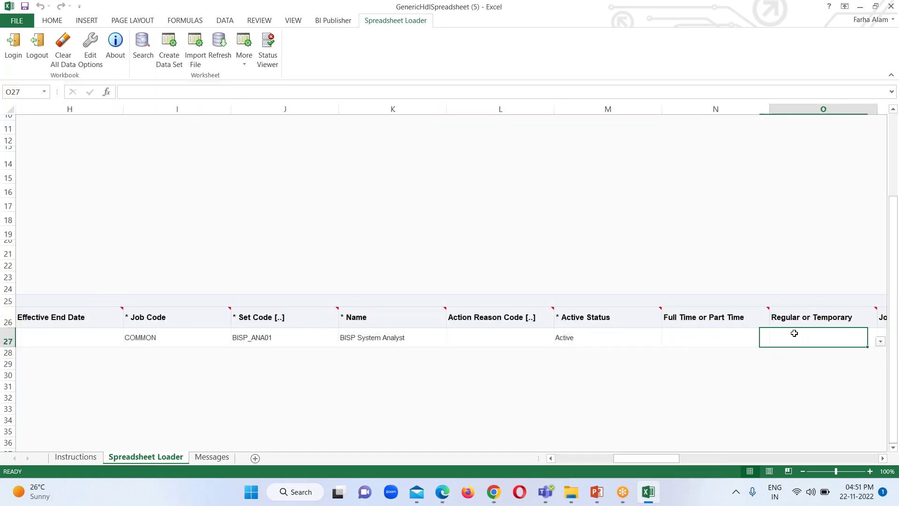
click(884, 459)
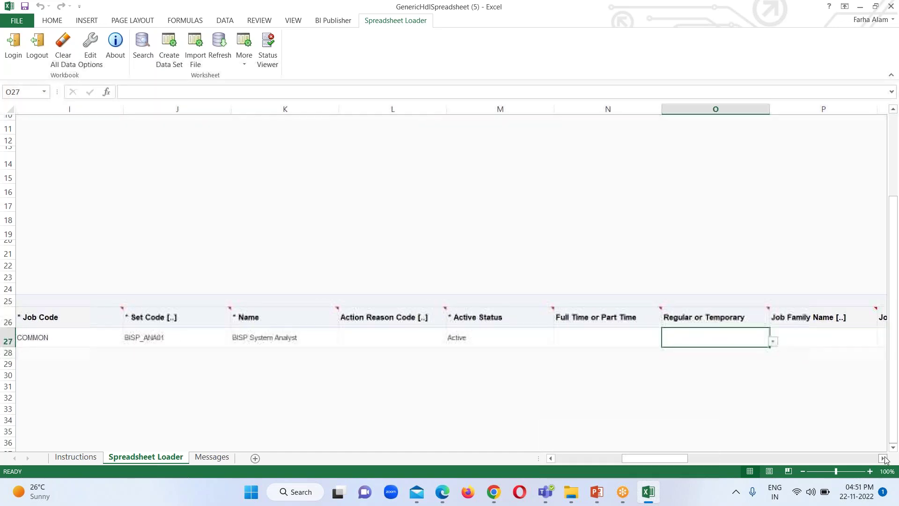
click(884, 458)
click(733, 337)
click(835, 338)
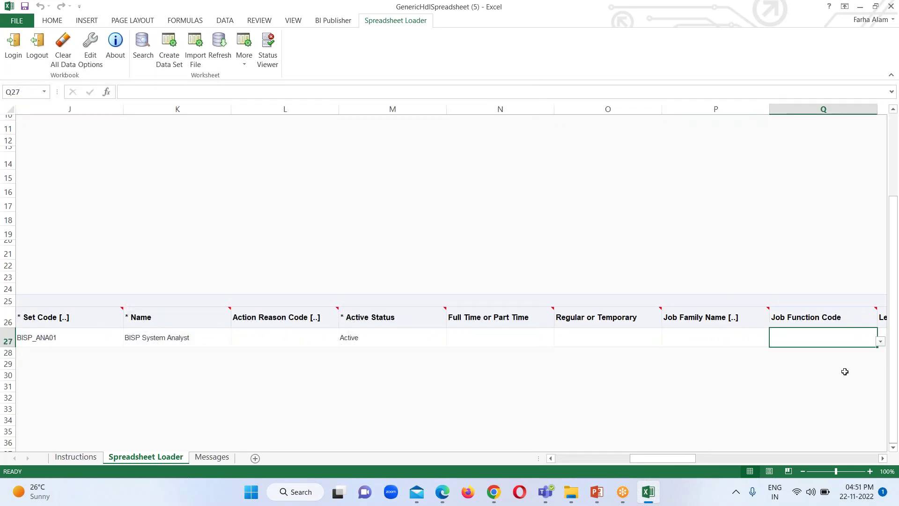
click(884, 459)
click(884, 458)
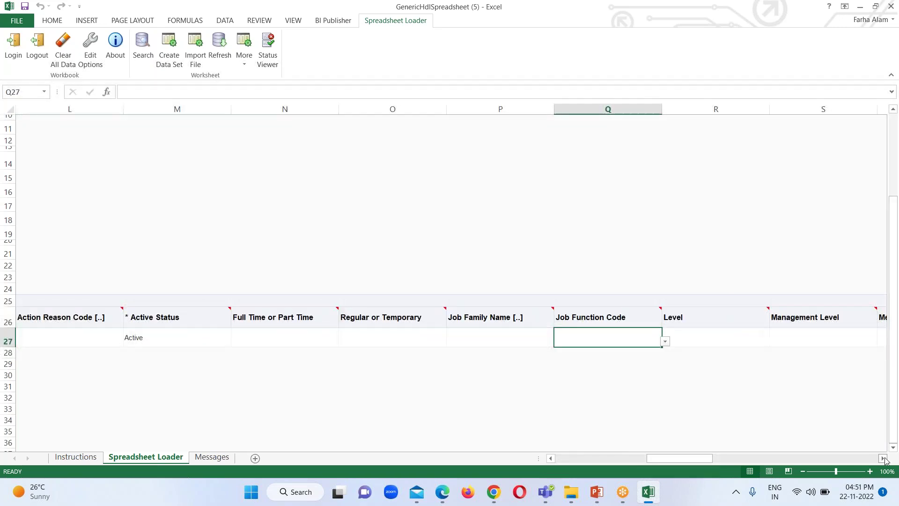
click(884, 458)
click(884, 459)
click(884, 459)
click(884, 459)
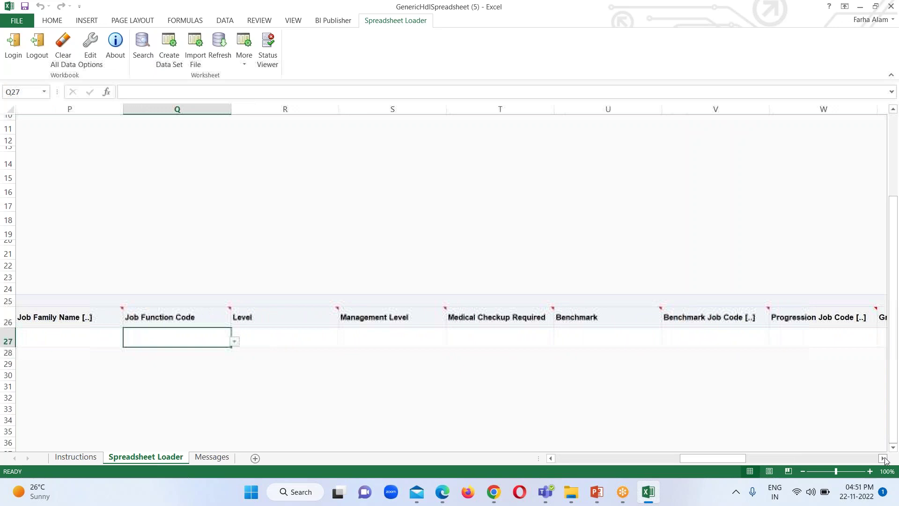
click(884, 459)
click(884, 459)
click(884, 459)
click(884, 459)
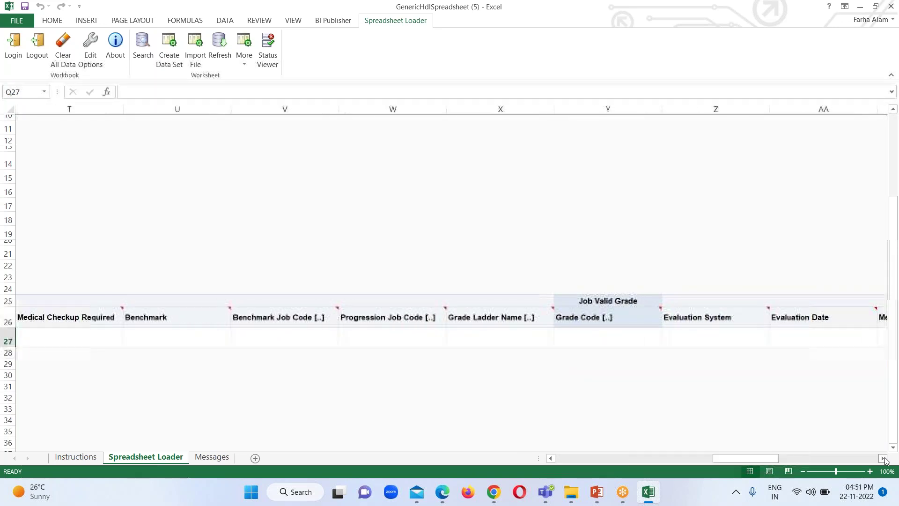
click(884, 459)
click(884, 458)
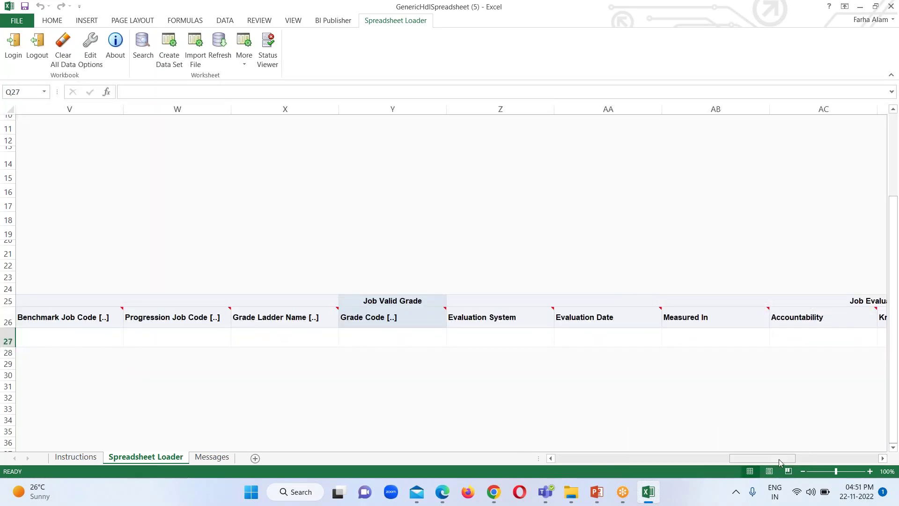
drag(779, 459, 490, 456)
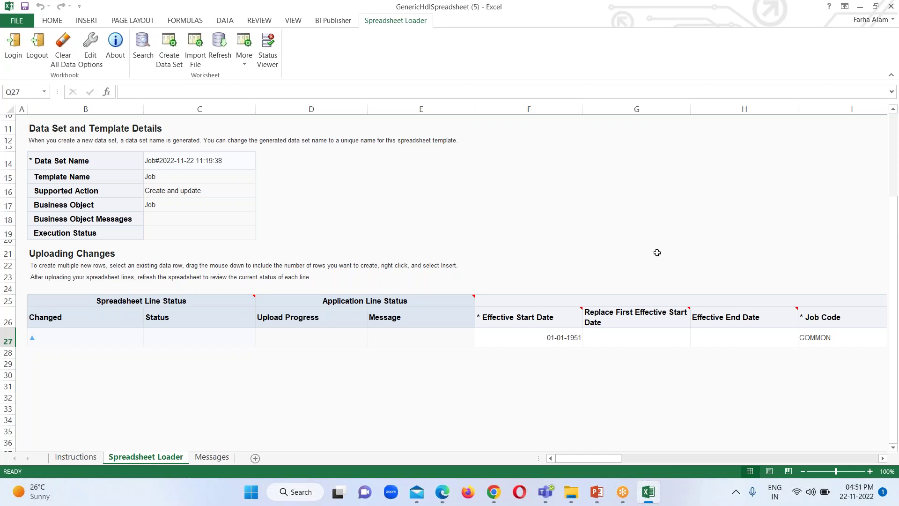
- Select job row 27 and unprotect the Spreadsheet Loader sheet from the Review tab
click(8, 341)
right_click(7, 341)
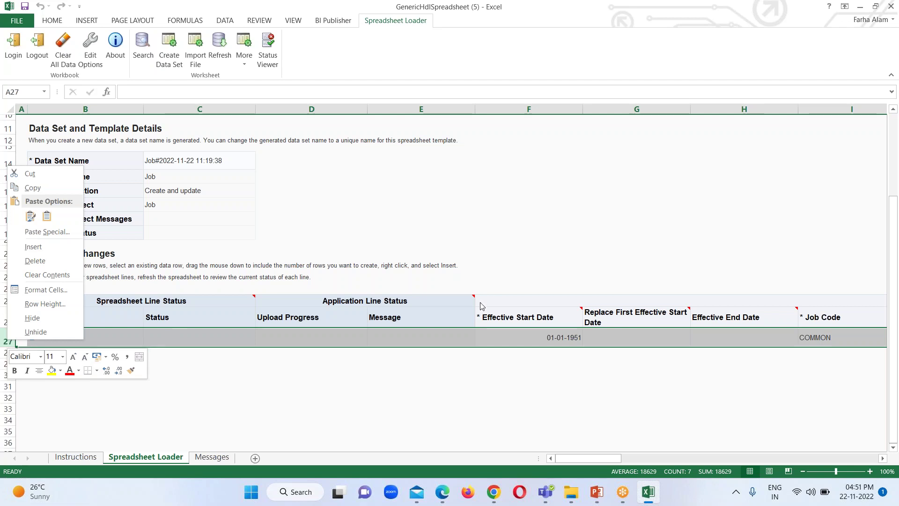
key(Escape)
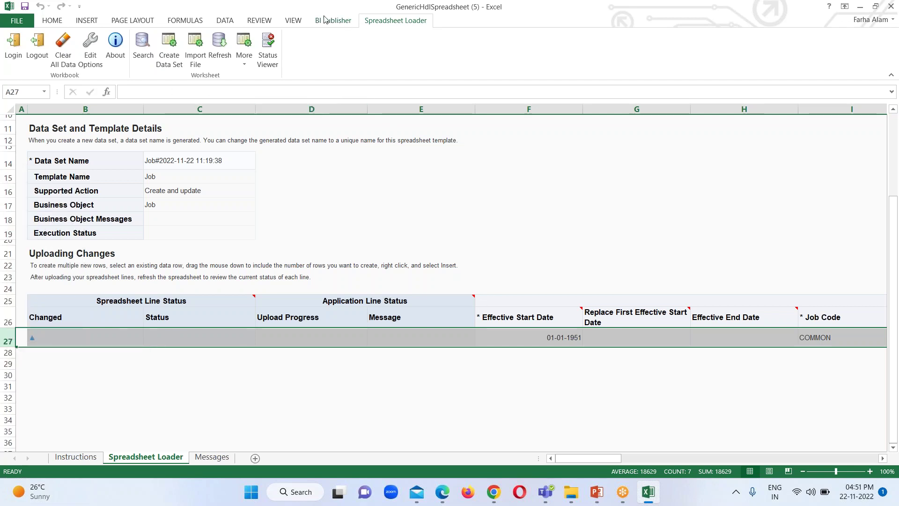
click(261, 20)
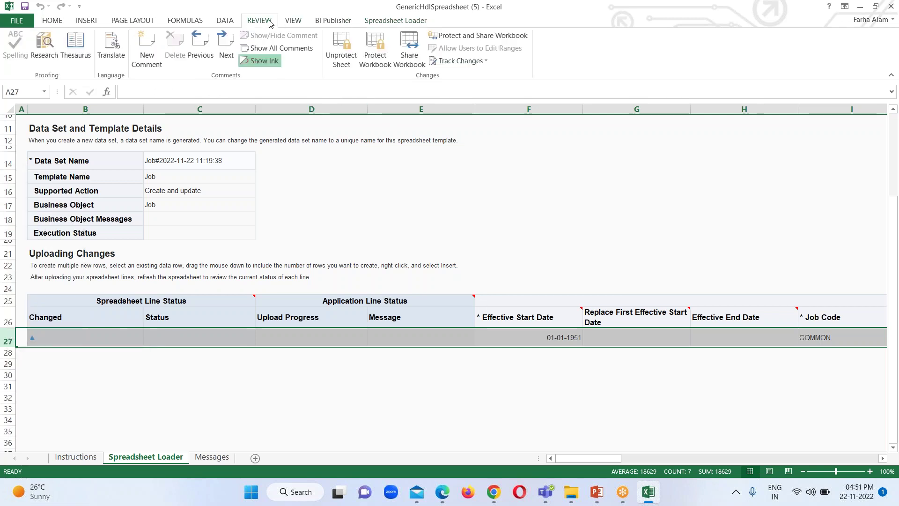
click(344, 55)
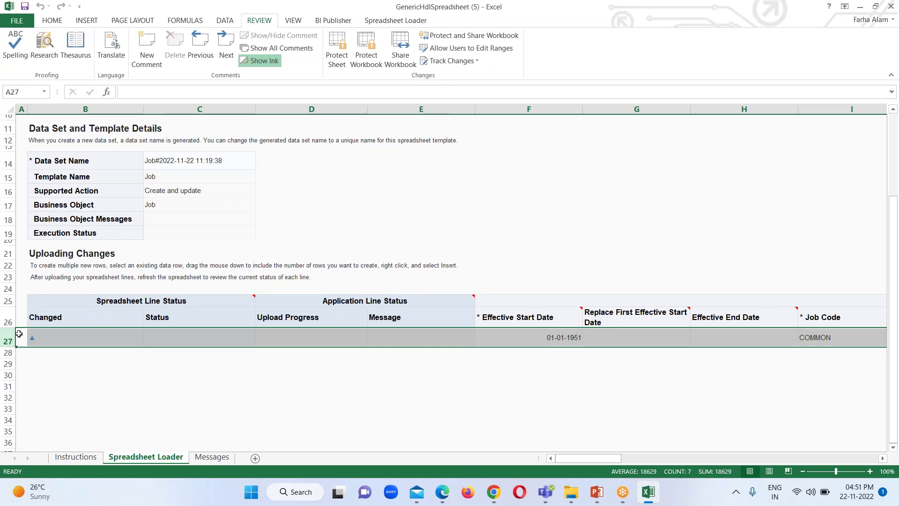
right_click(11, 338)
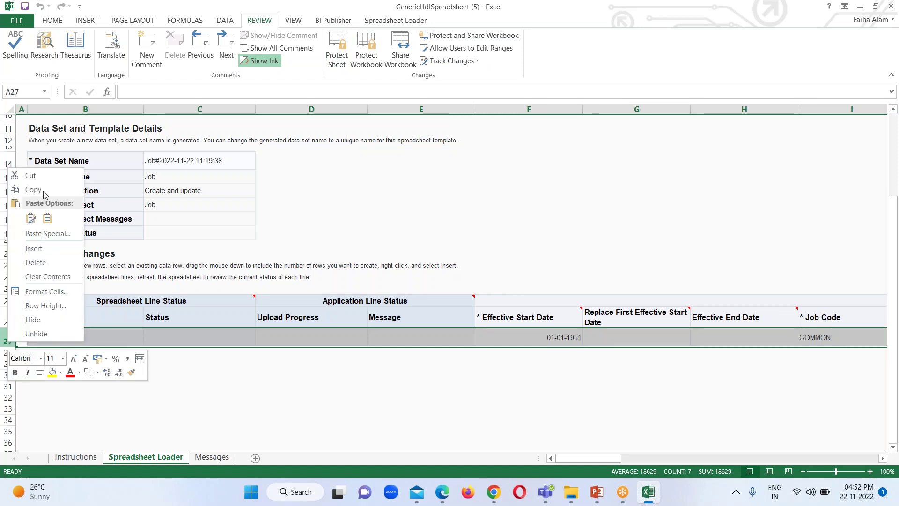
- Copy job row 27 down into rows 28 and 29
click(46, 189)
click(8, 353)
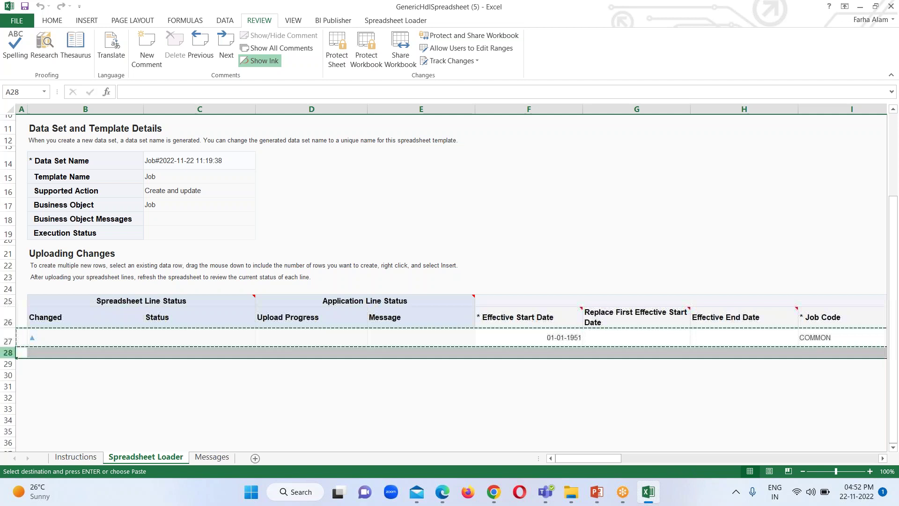
right_click(8, 353)
click(36, 233)
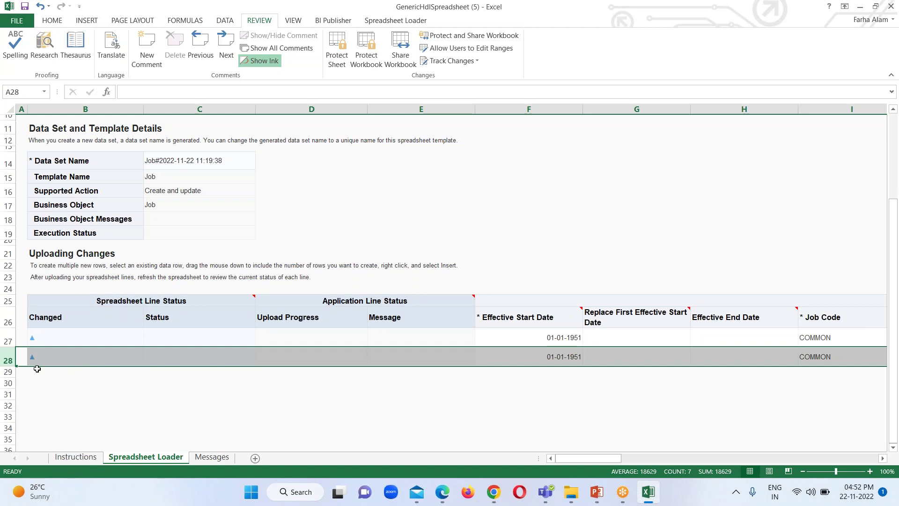
drag(8, 359, 8, 359)
right_click(8, 358)
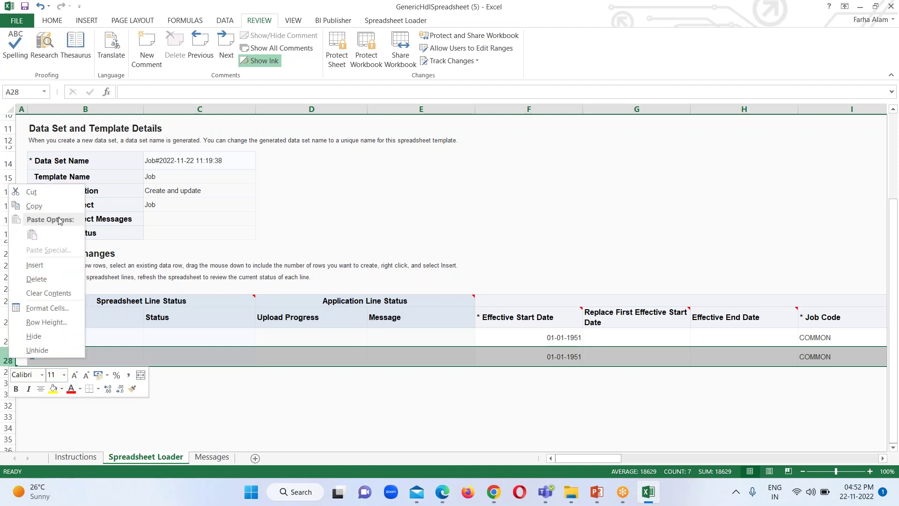
click(35, 203)
drag(7, 376, 7, 376)
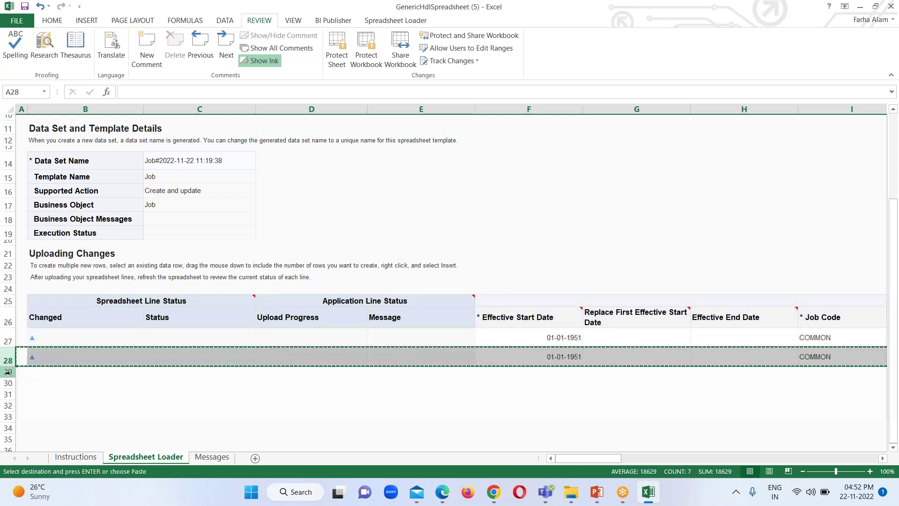
click(8, 372)
right_click(8, 373)
click(46, 250)
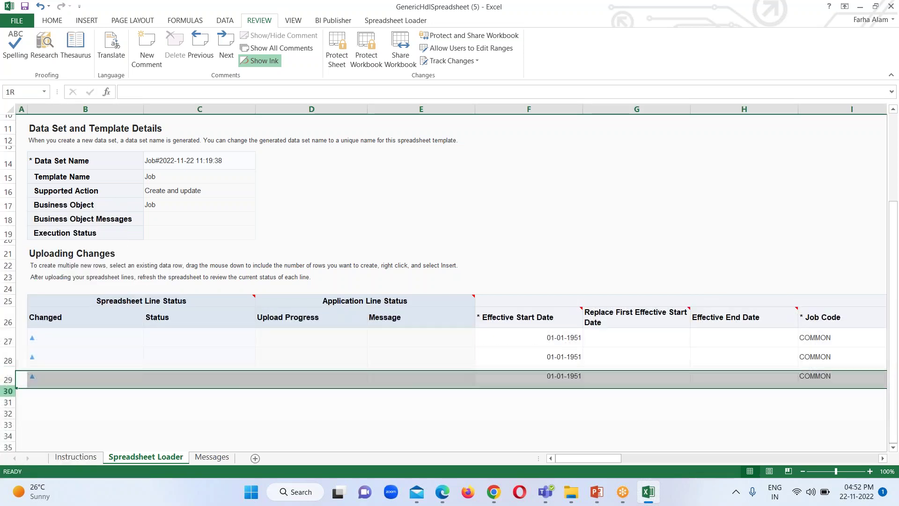
- Copy the job row down into rows 30 and 31
click(8, 391)
right_click(8, 391)
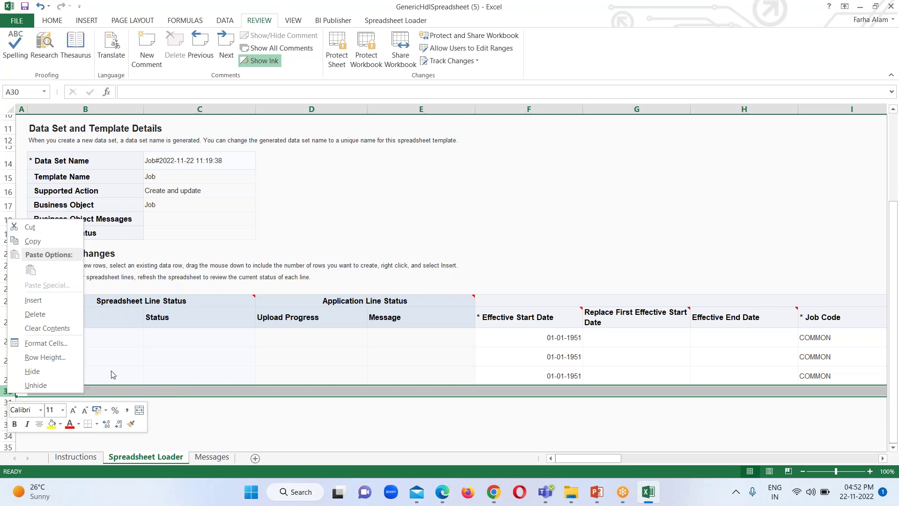
key(Escape)
click(8, 376)
right_click(8, 376)
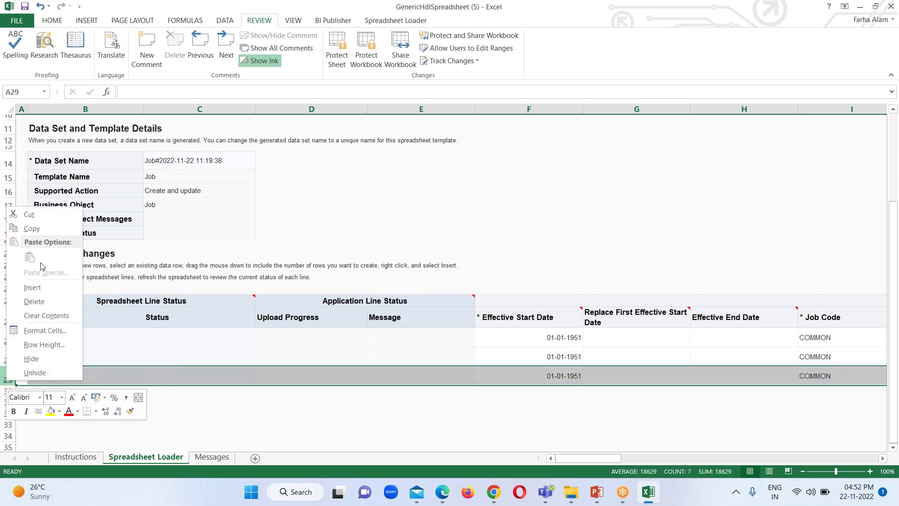
click(38, 232)
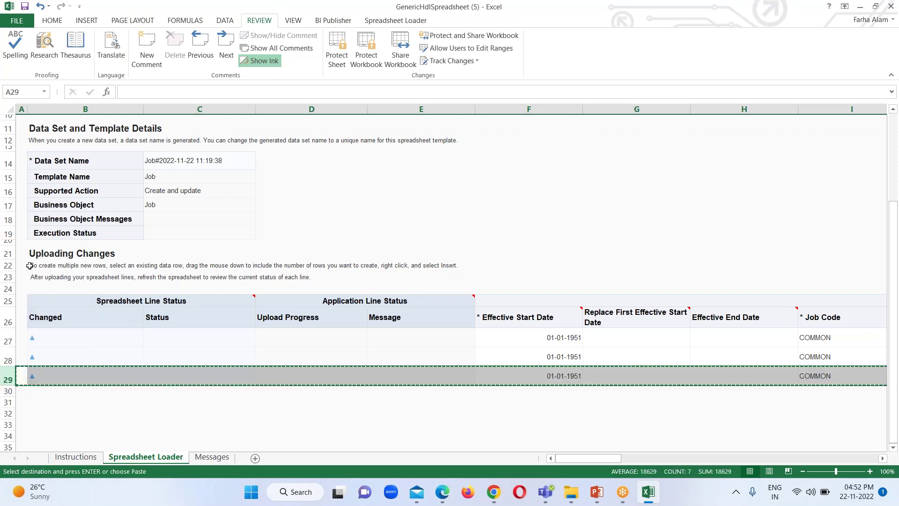
click(8, 391)
right_click(8, 391)
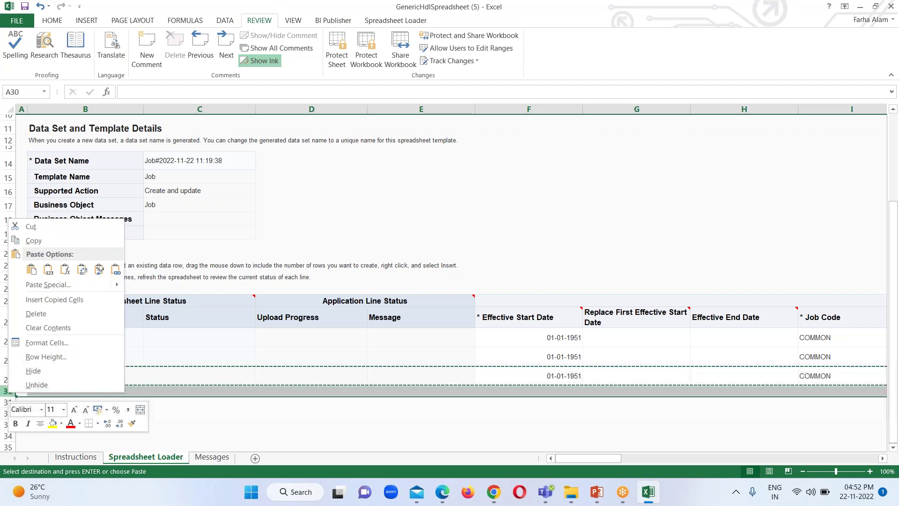
click(31, 267)
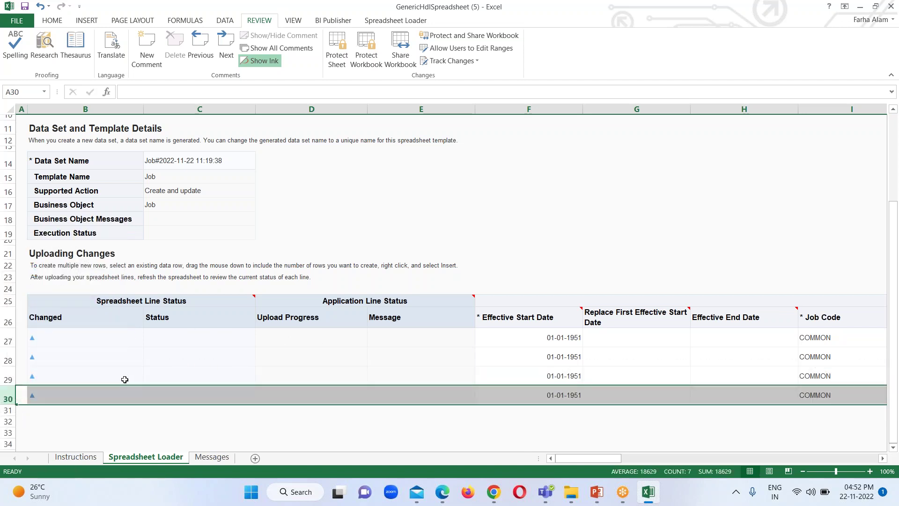
right_click(8, 399)
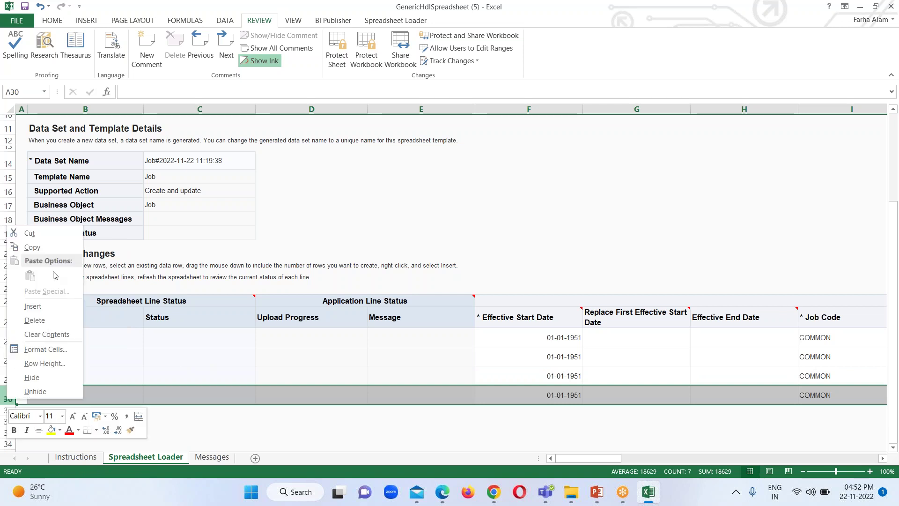
click(46, 248)
click(8, 410)
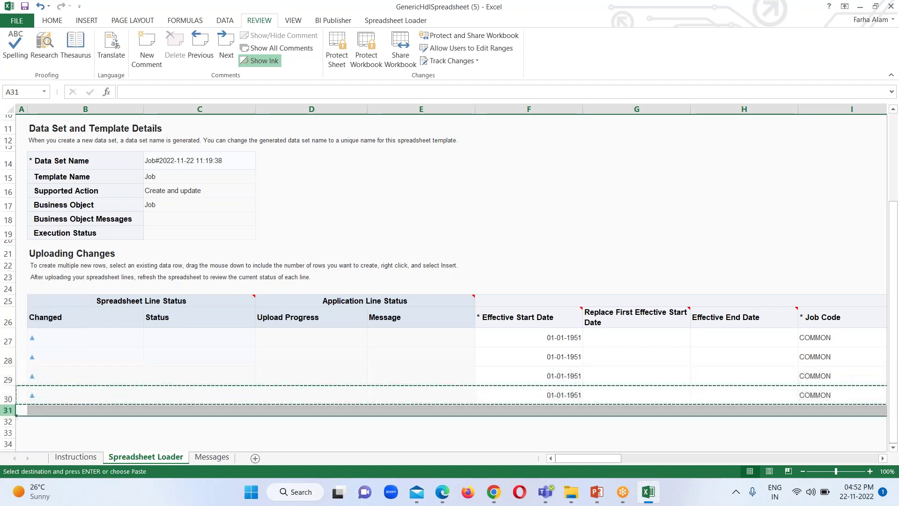
right_click(8, 411)
click(44, 289)
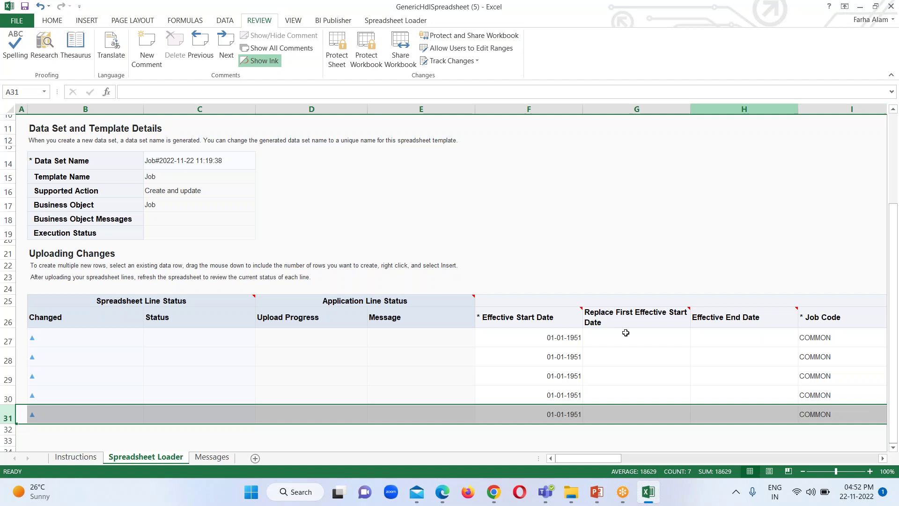
- Give row 31 Set Code BISP_JR CONS and name BISP JR Consultant, committing the entry
drag(607, 463, 633, 462)
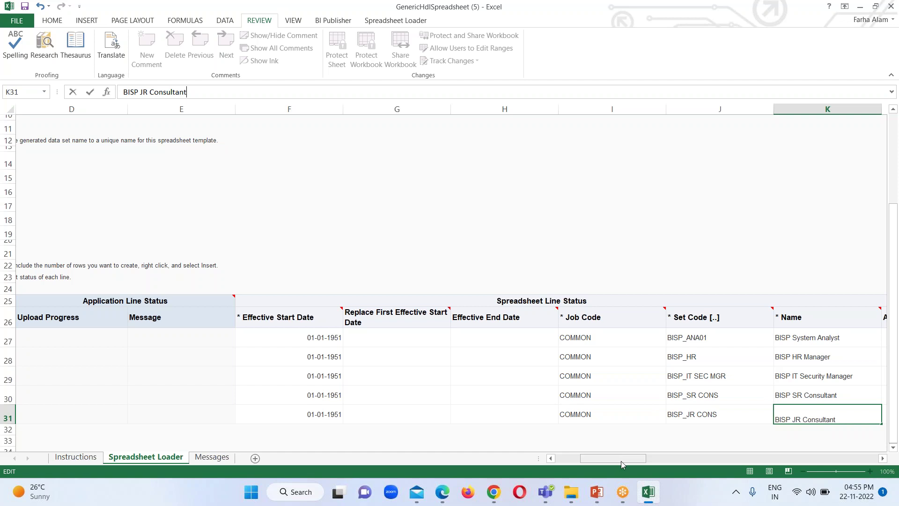
drag(625, 461, 652, 461)
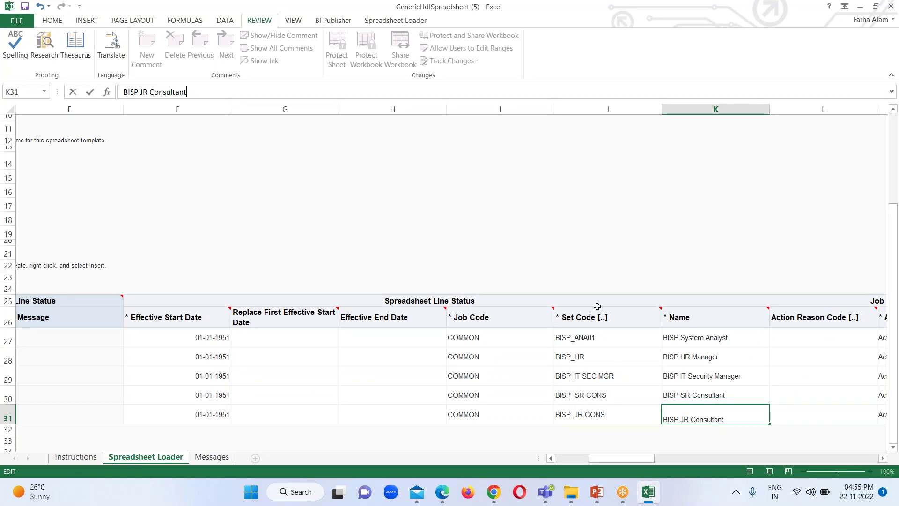
click(470, 213)
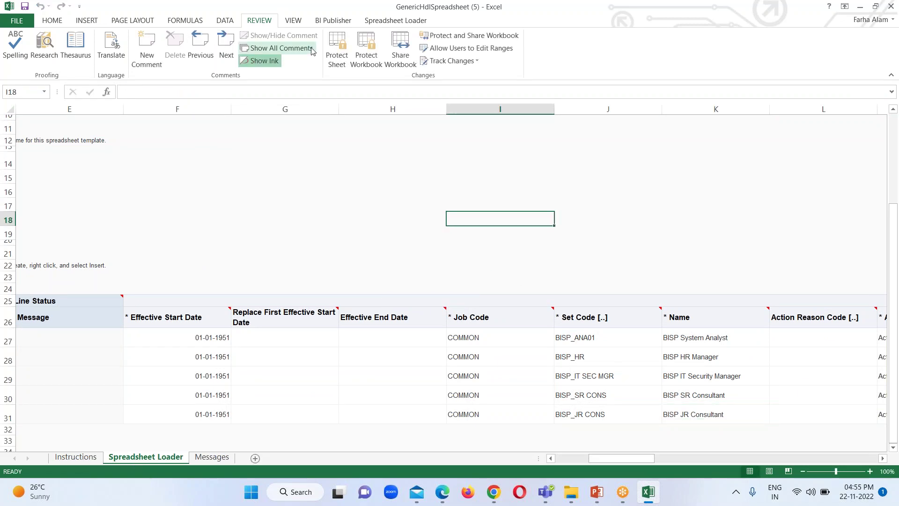
- Upload the five job rows from the Spreadsheet Loader and acknowledge the successful import-and-load message
click(390, 21)
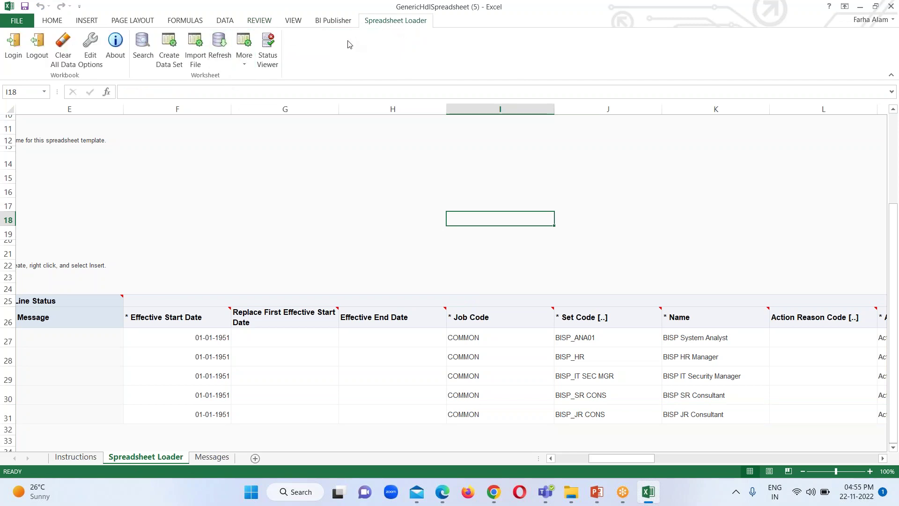
click(244, 65)
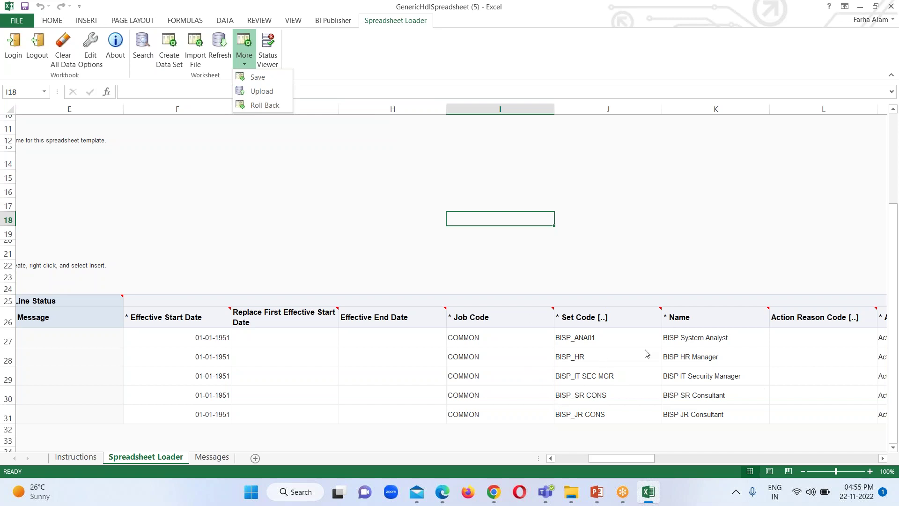
click(466, 414)
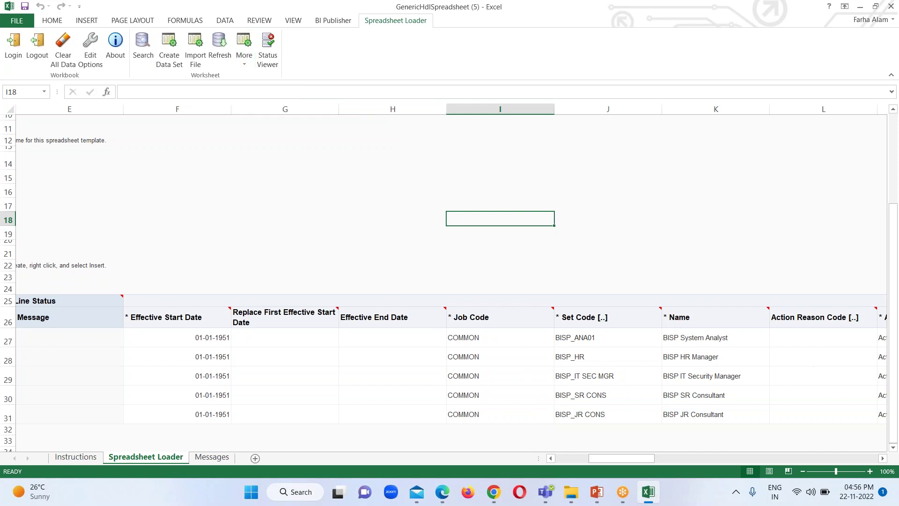
click(479, 414)
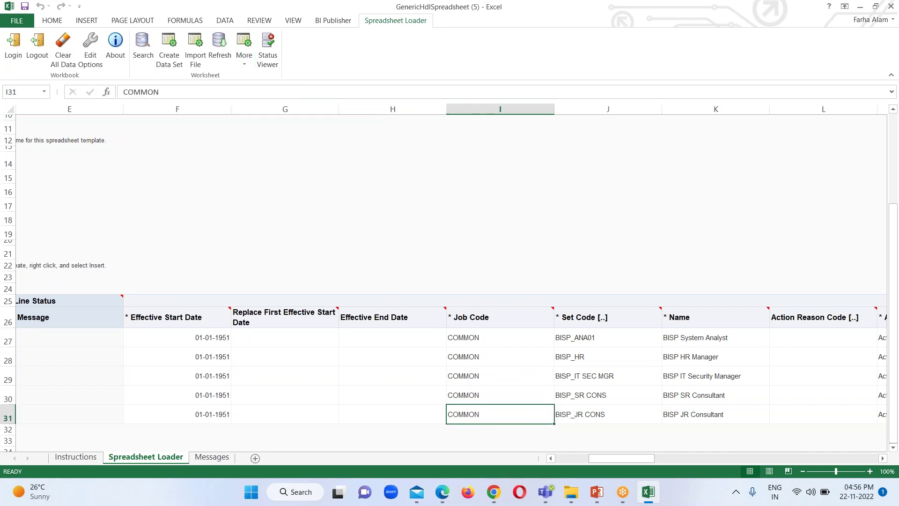
click(244, 52)
click(249, 92)
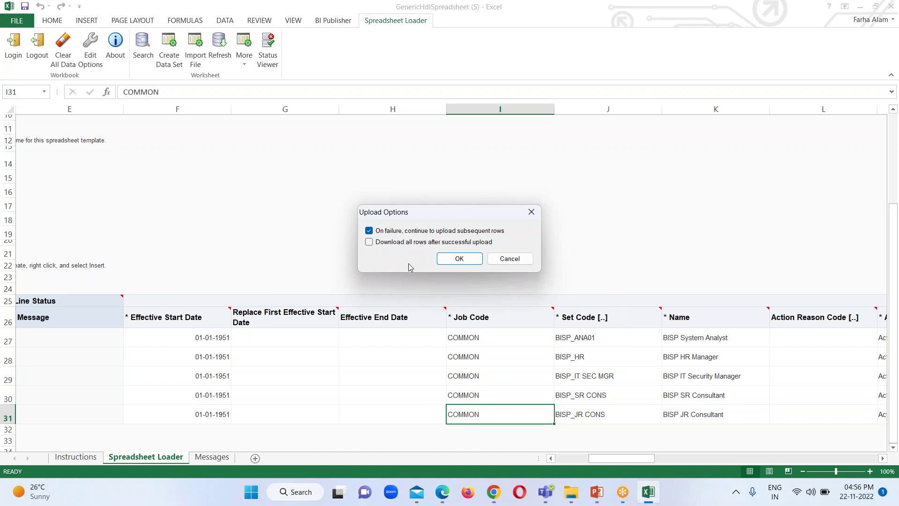
click(463, 260)
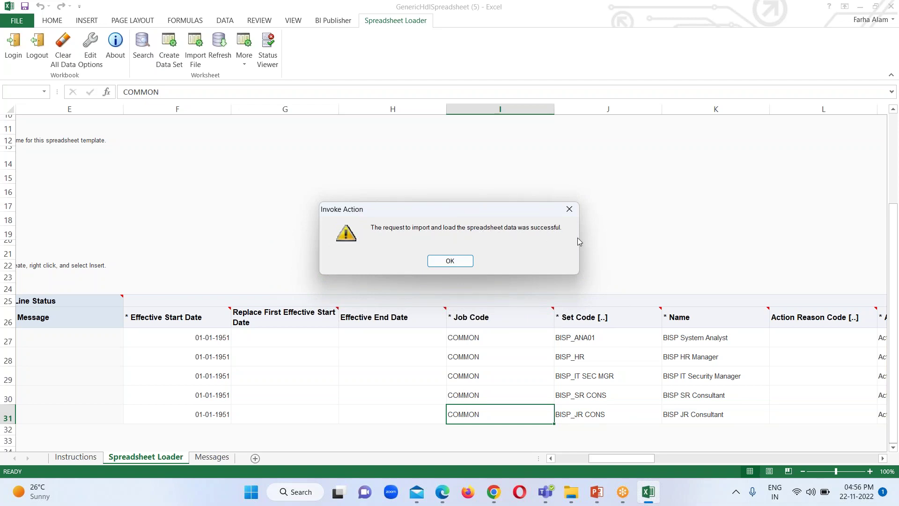
click(450, 261)
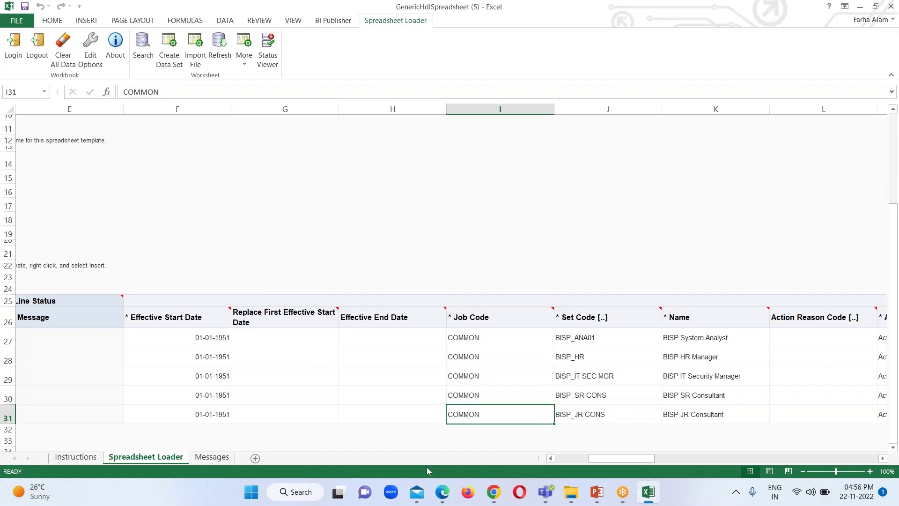
- In Edge, go to My Client Groups > Data Exchange > Recent Spreadsheet Loads
mouse_move(443, 491)
click(514, 436)
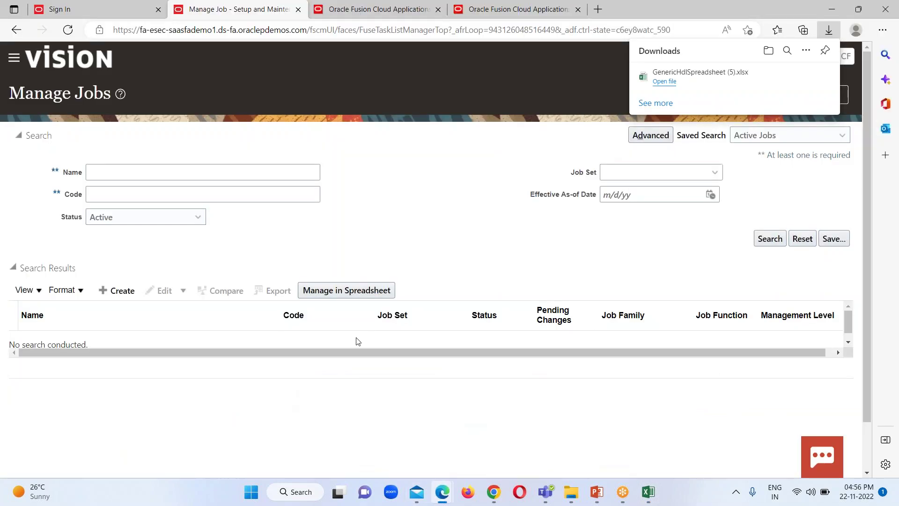
click(365, 18)
click(522, 176)
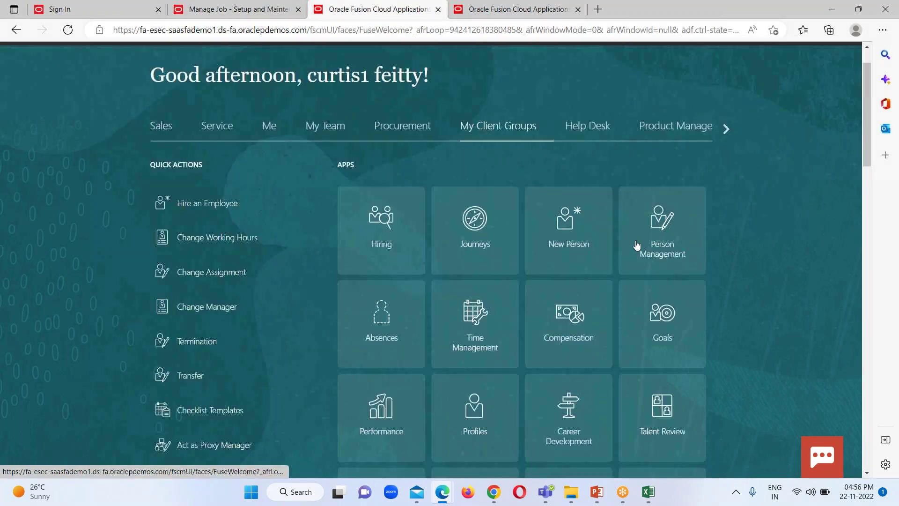
scroll(637, 245, down, 10)
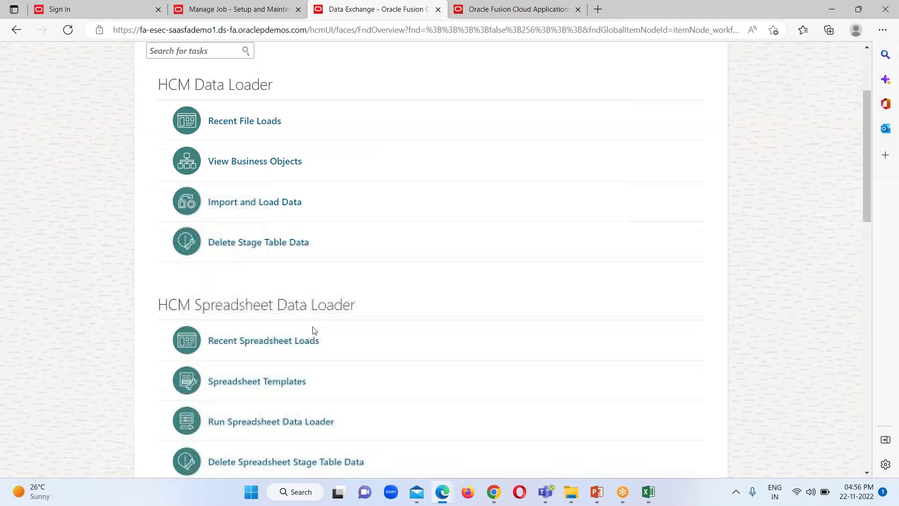
click(261, 343)
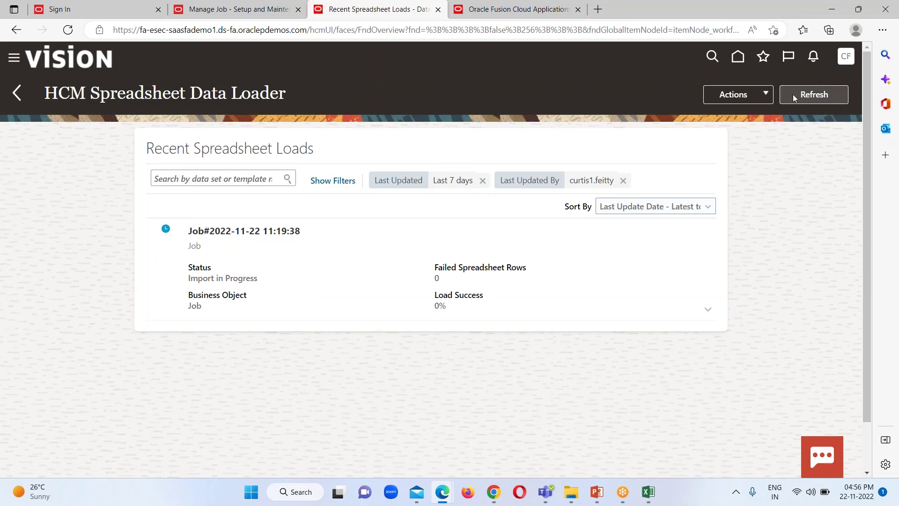
click(814, 94)
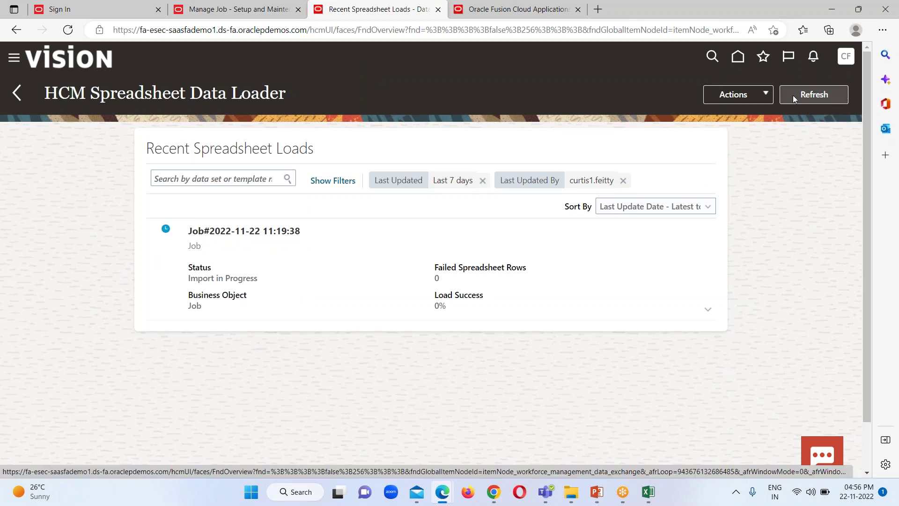
click(808, 97)
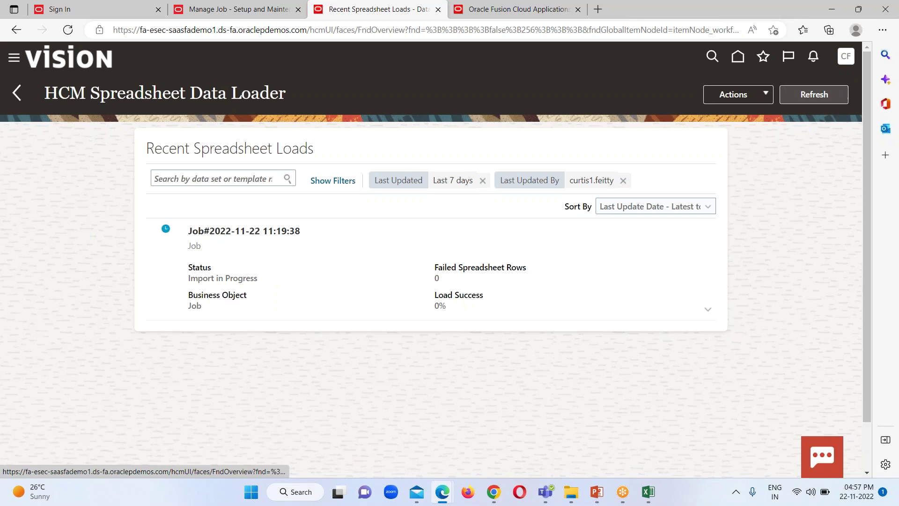
click(807, 97)
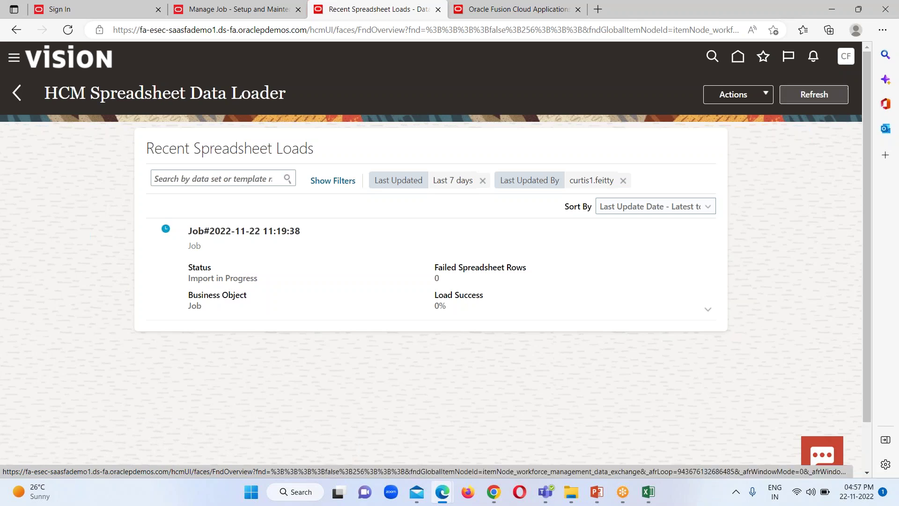
click(807, 97)
click(808, 97)
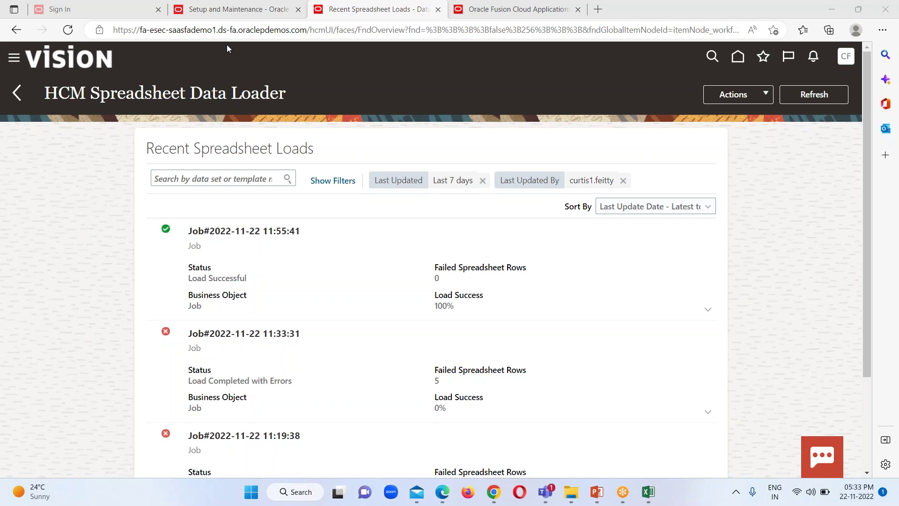
- Search Manage Jobs for Name 'BISP' to list the five uploaded jobs as Active
click(223, 12)
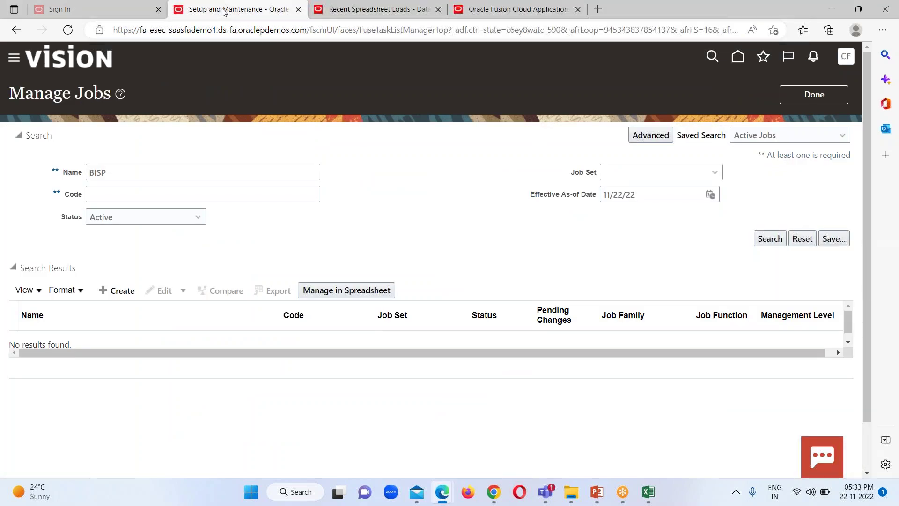
click(127, 172)
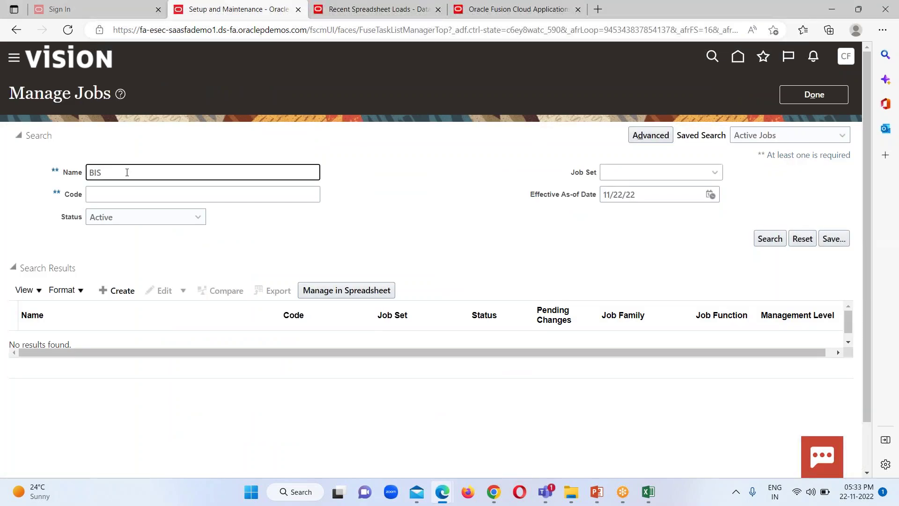
key(BackSpace)
key(BackSpace)
key(BackSpace)
text(BISP)
click(770, 238)
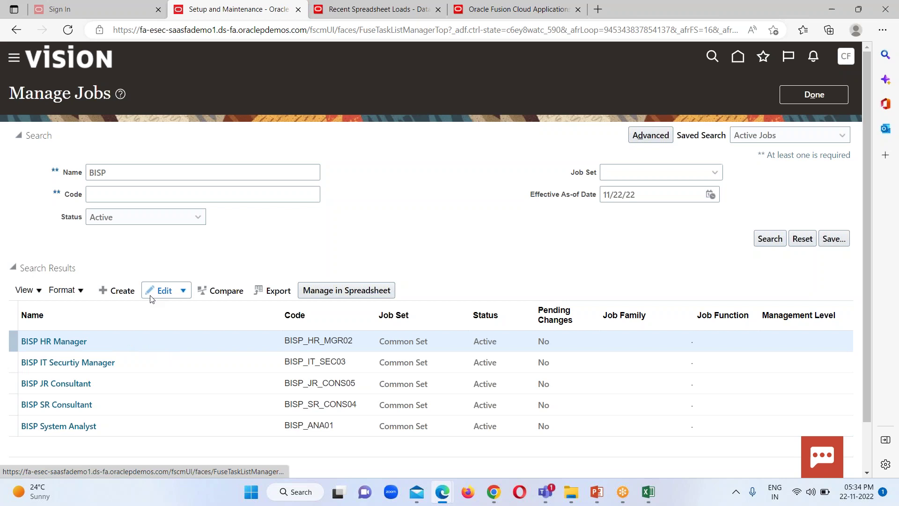
click(162, 291)
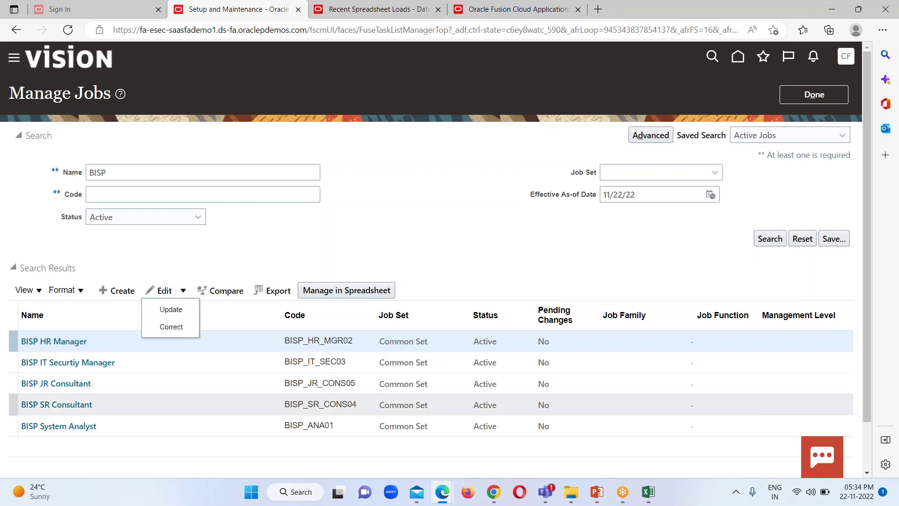
click(362, 244)
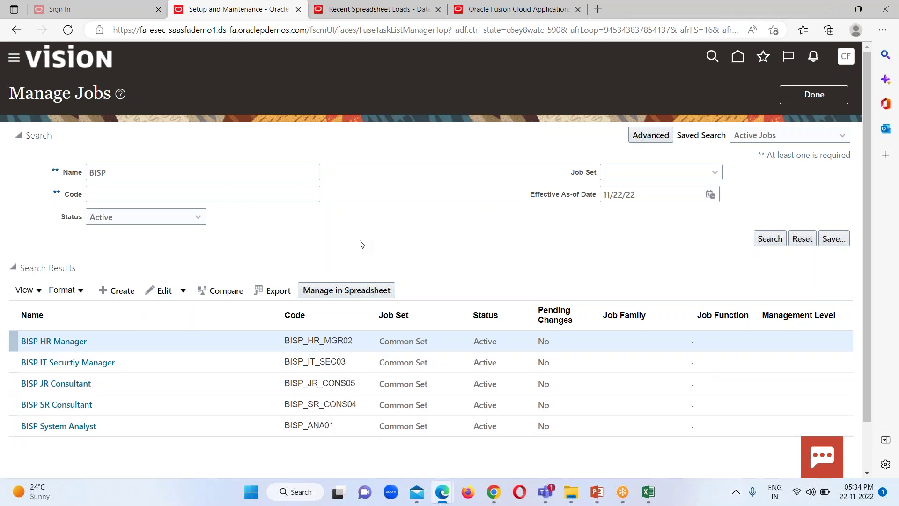
- Show the 'Import or Load Jobs (SDL)' title slide of the HCM_SDL_26Jul22 deck
mouse_move(601, 495)
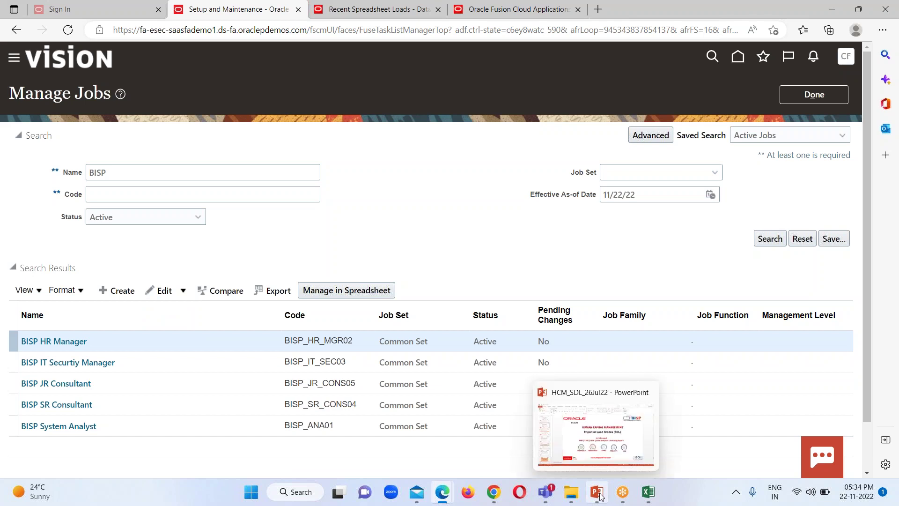
click(606, 462)
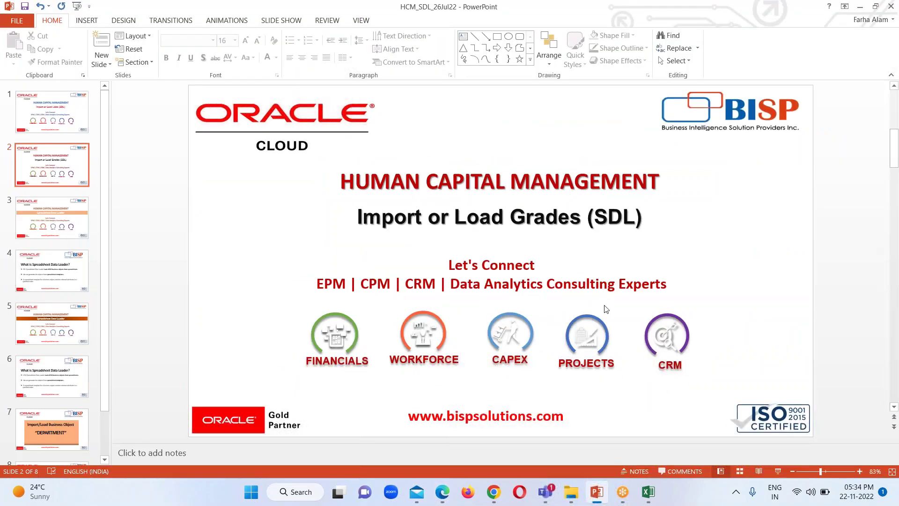
click(72, 131)
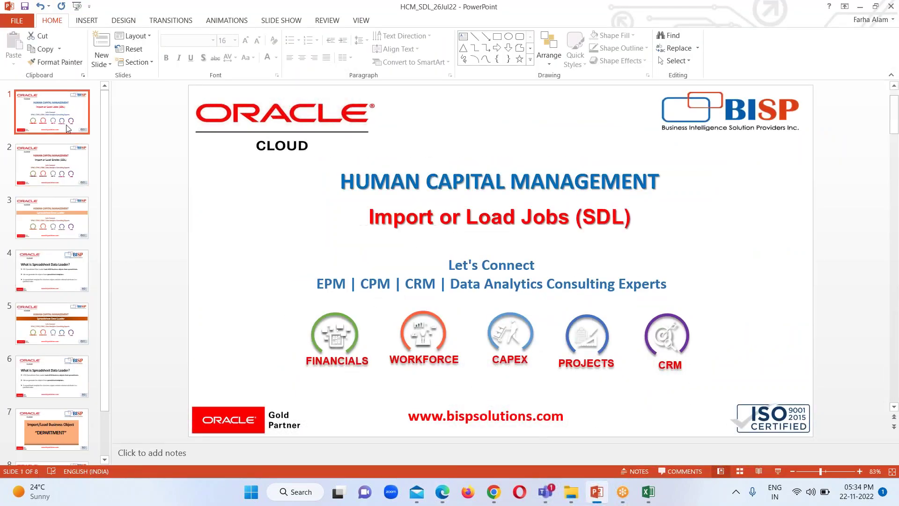